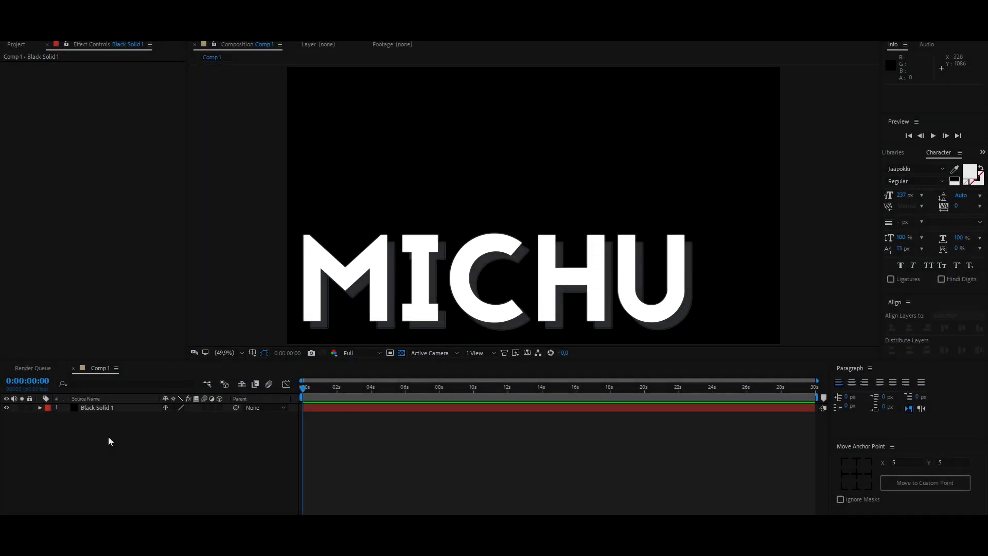
- Create a new text layer reading 'MICHU' and align it to the composition's horizontal centre
right_click(109, 436)
mouse_move(132, 323)
click(281, 338)
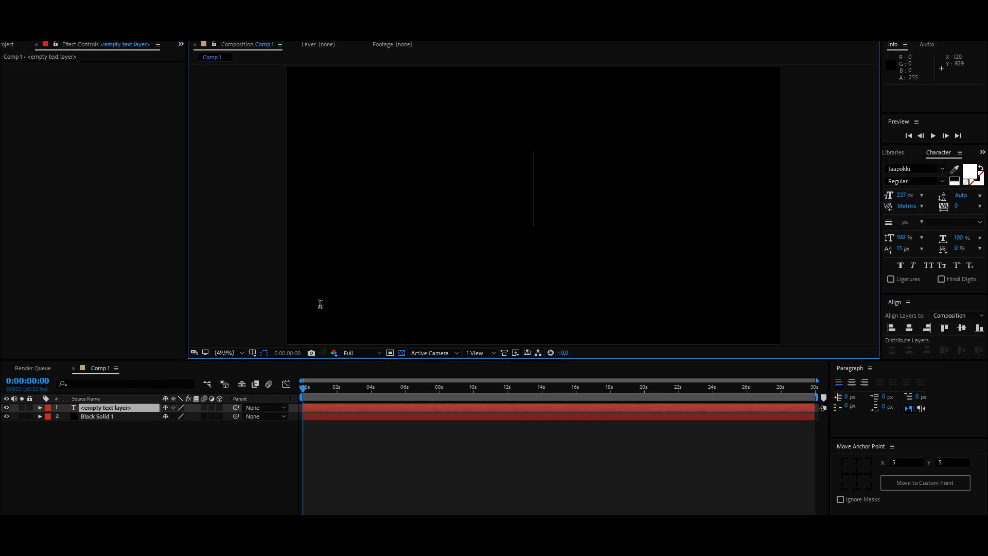
text(MJICHU)
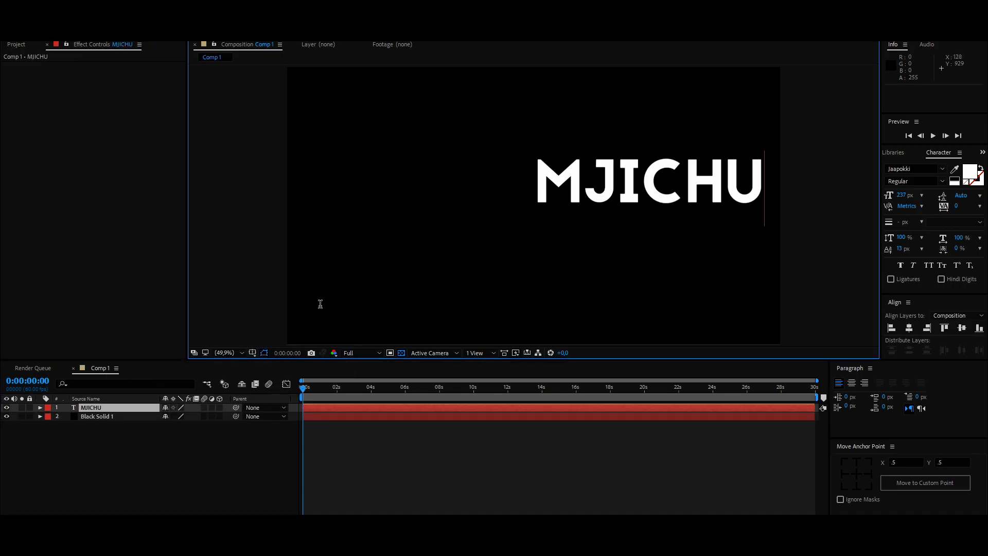
key(BackSpace)
key(BackSpace)
key(BackSpace)
key(BackSpace)
key(BackSpace)
text(I?CH)
key(BackSpace)
key(BackSpace)
key(Left)
key(Delete)
text(CHU)
key(ctrl+a)
click(909, 328)
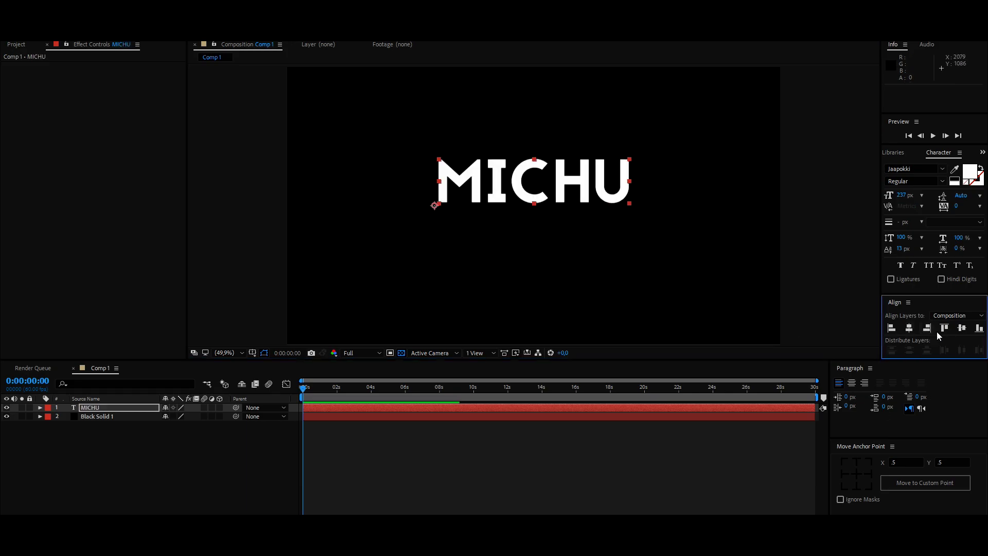
- Centre MICHU vertically, move its anchor point to the text centre, and expand its properties
click(961, 328)
click(857, 473)
click(40, 407)
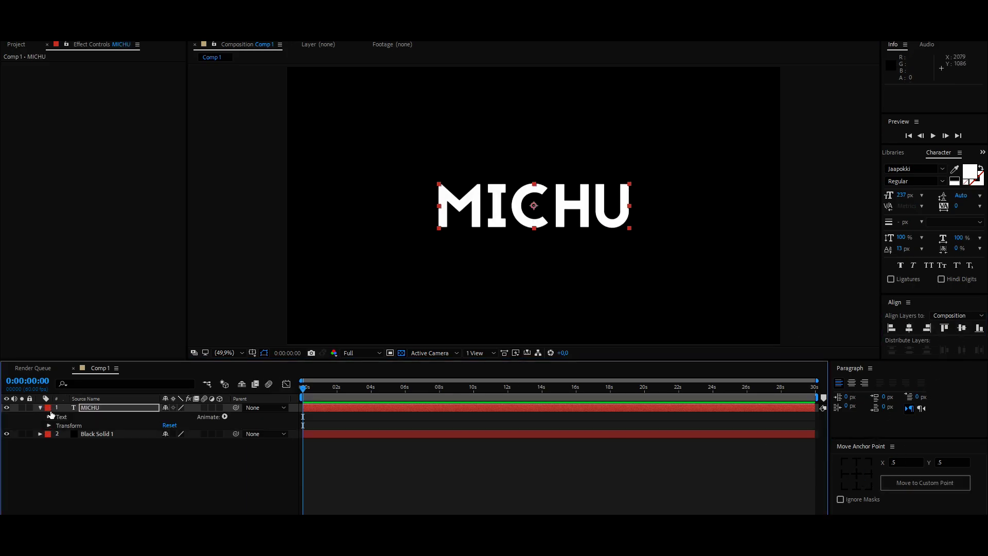
click(69, 417)
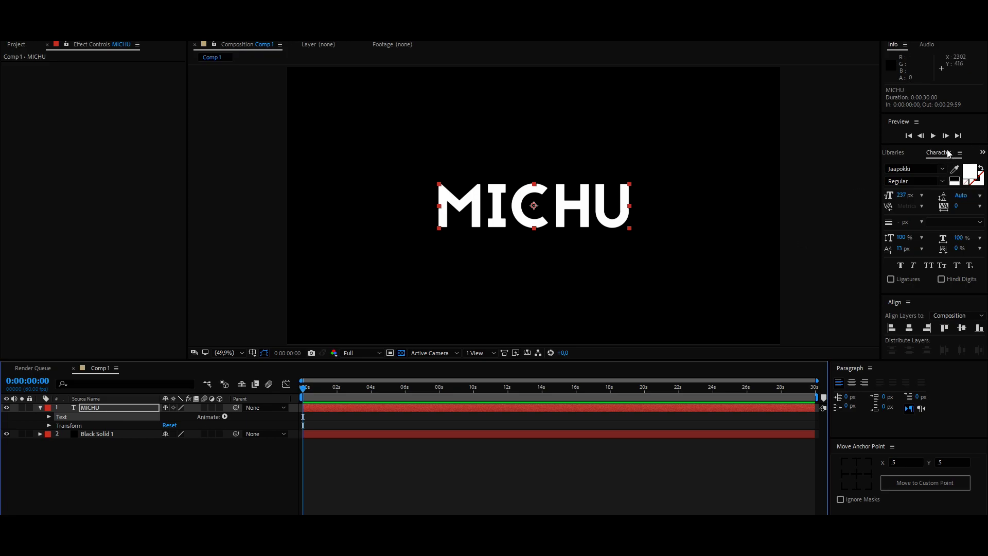
- Apply the Drop Shadow effect from Effects & Presets to the MICHU layer
click(982, 152)
click(953, 163)
drag(935, 273, 110, 408)
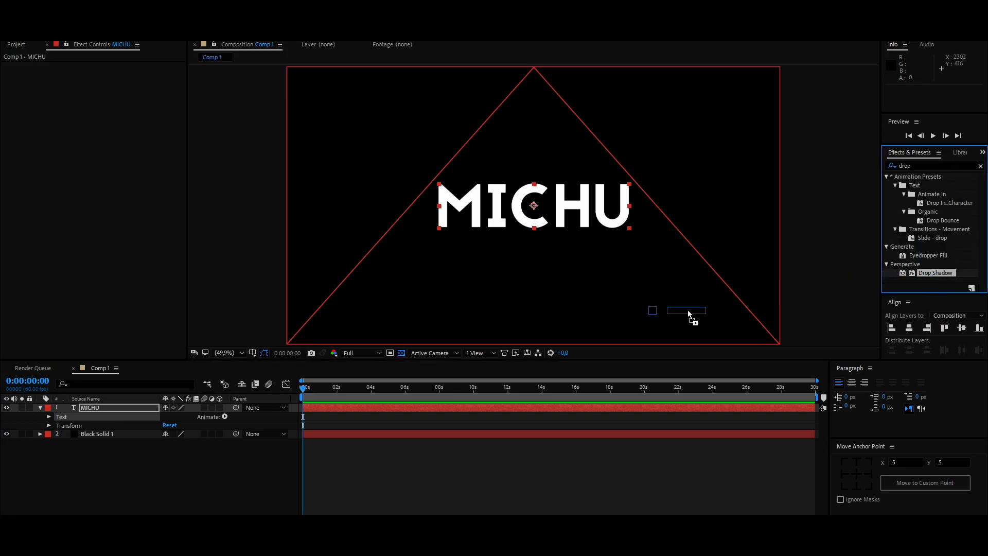
click(982, 152)
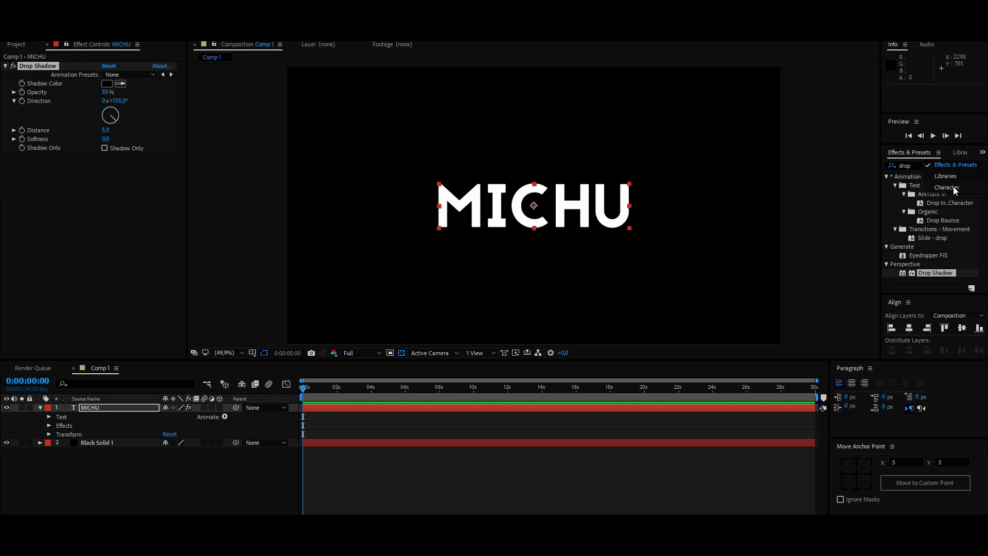
click(953, 163)
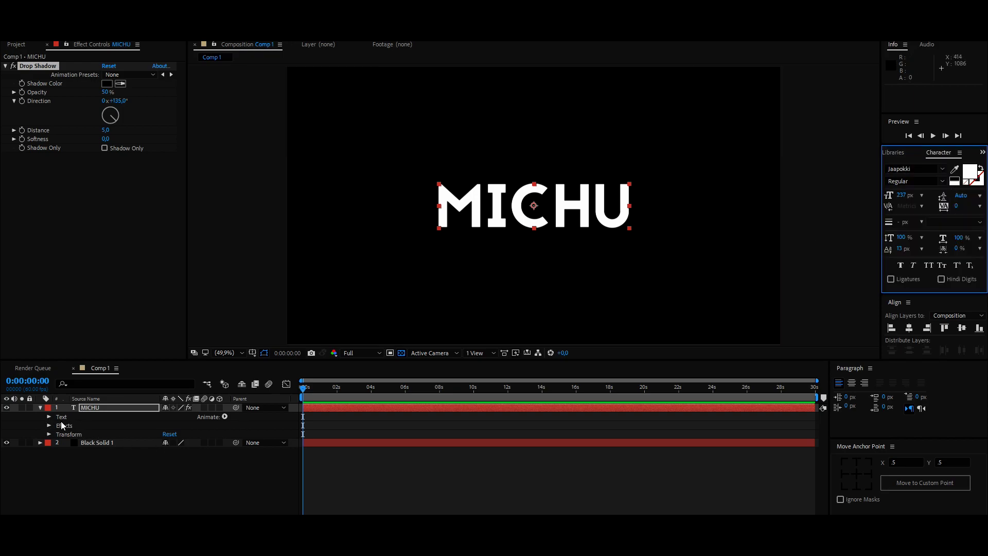
- Add a Position text animator and a new mask to the MICHU layer
click(224, 416)
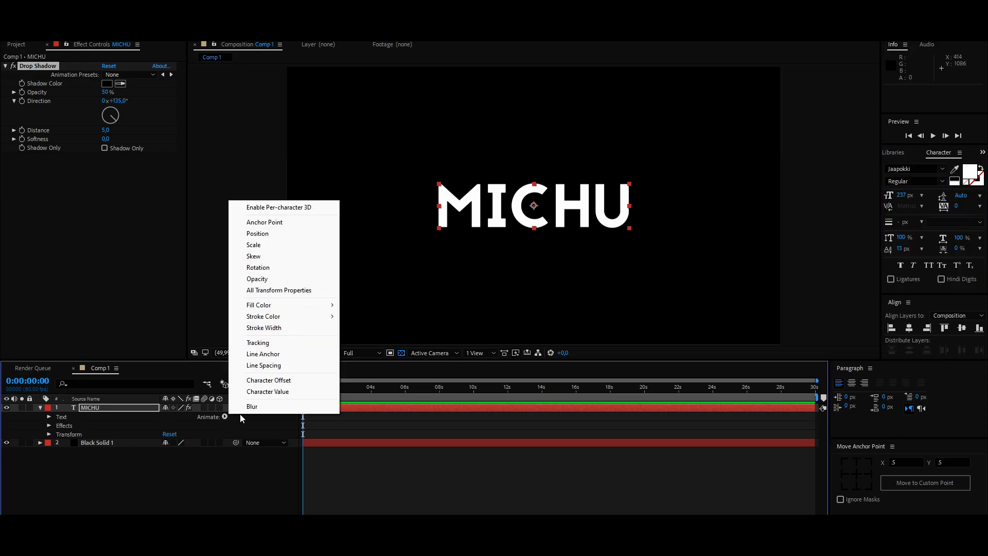
click(263, 233)
right_click(95, 412)
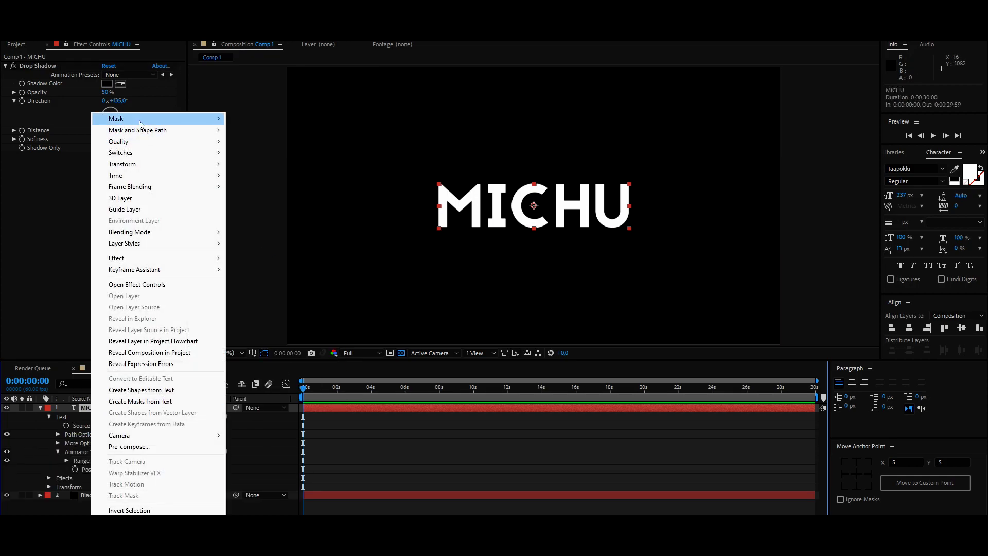
click(242, 119)
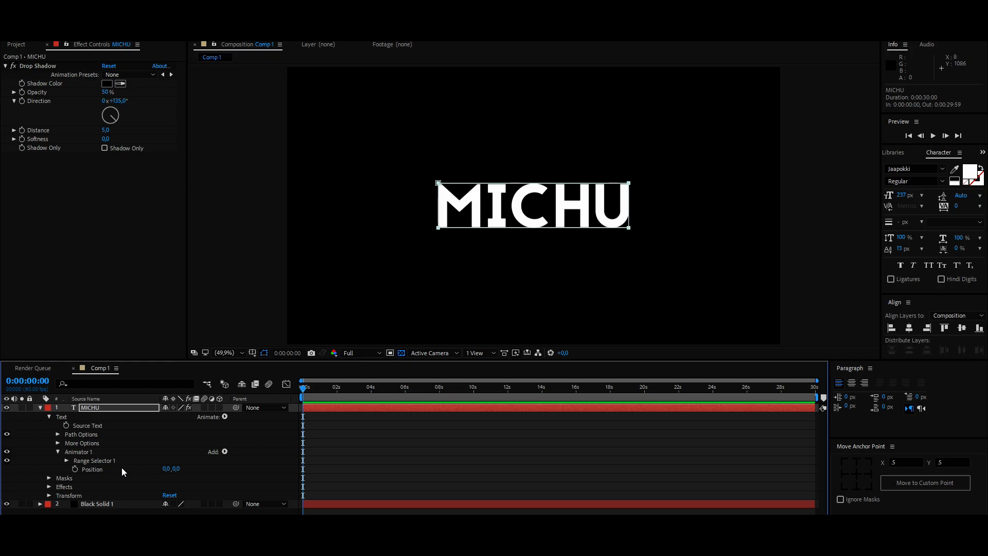
- Keyframe animator Position at 0,188 at the start and 0,0 at 0:00:03:04
click(75, 469)
drag(176, 469, 267, 476)
drag(311, 391, 355, 398)
click(181, 469)
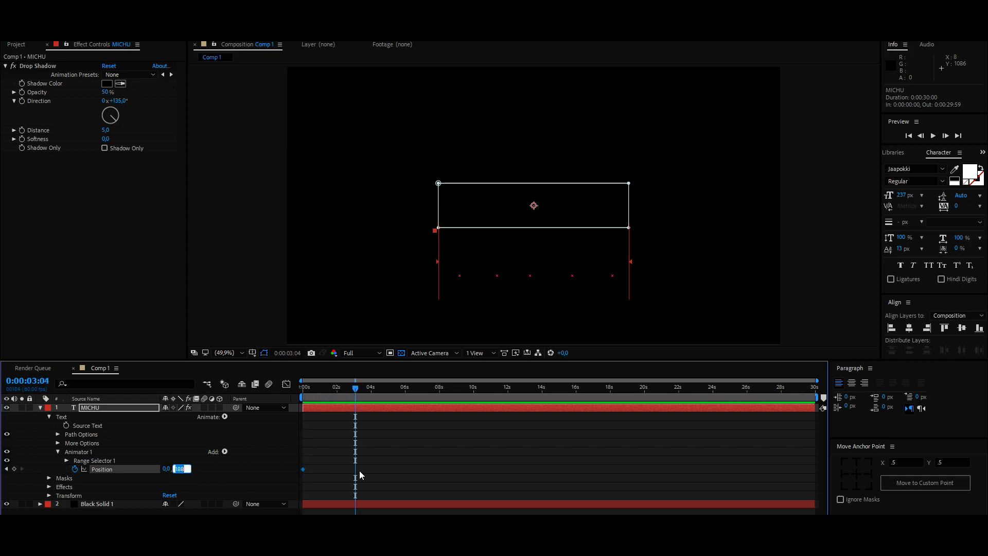
key(Return)
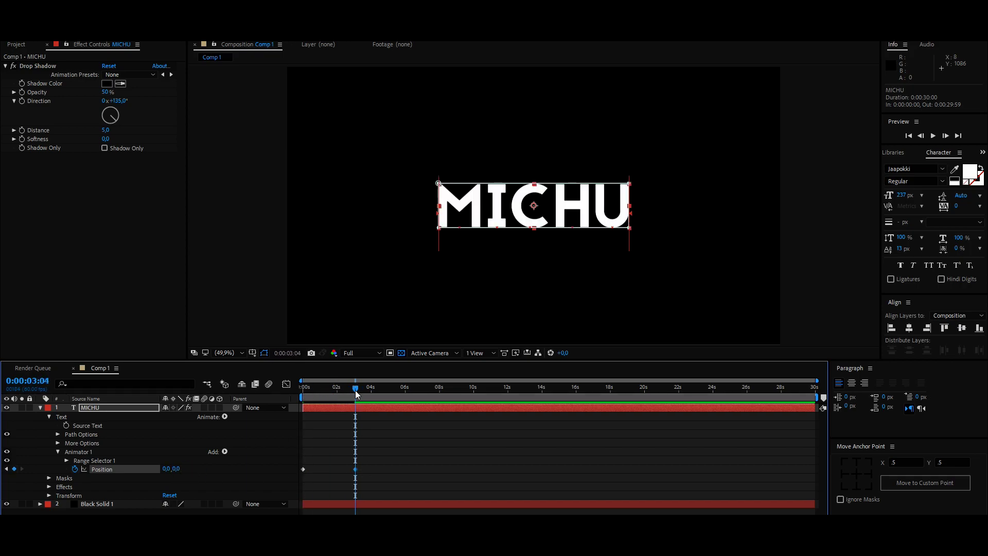
drag(356, 394, 303, 394)
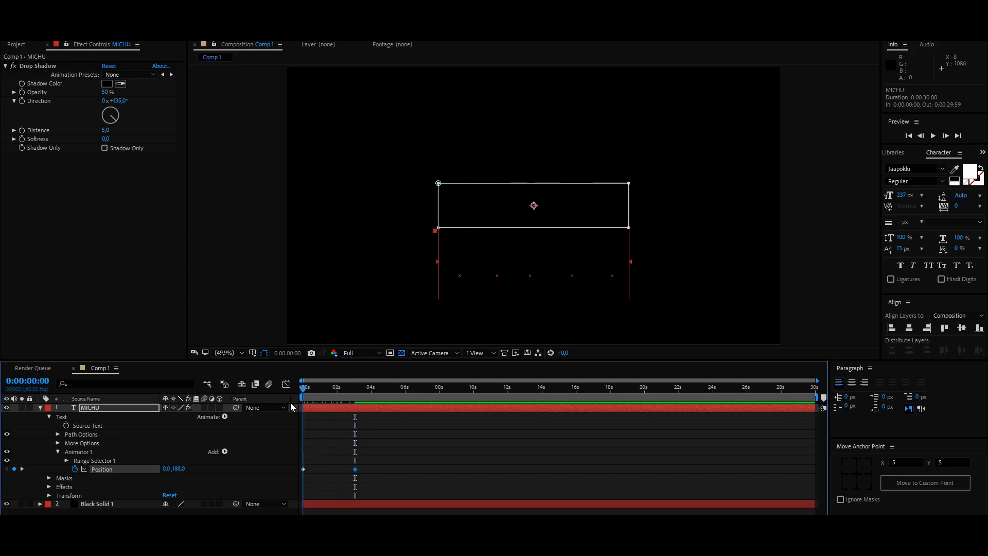
- Keyframe Range Selector 1 Start at 0% at the start and 100% at 0:00:03:04
click(67, 461)
click(84, 469)
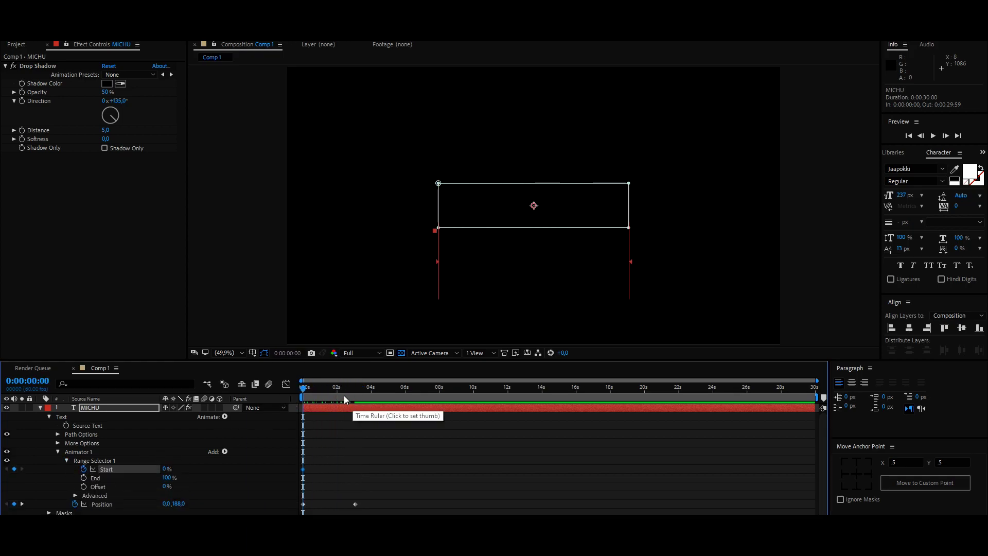
drag(309, 396, 354, 401)
click(167, 469)
text(100)
key(Return)
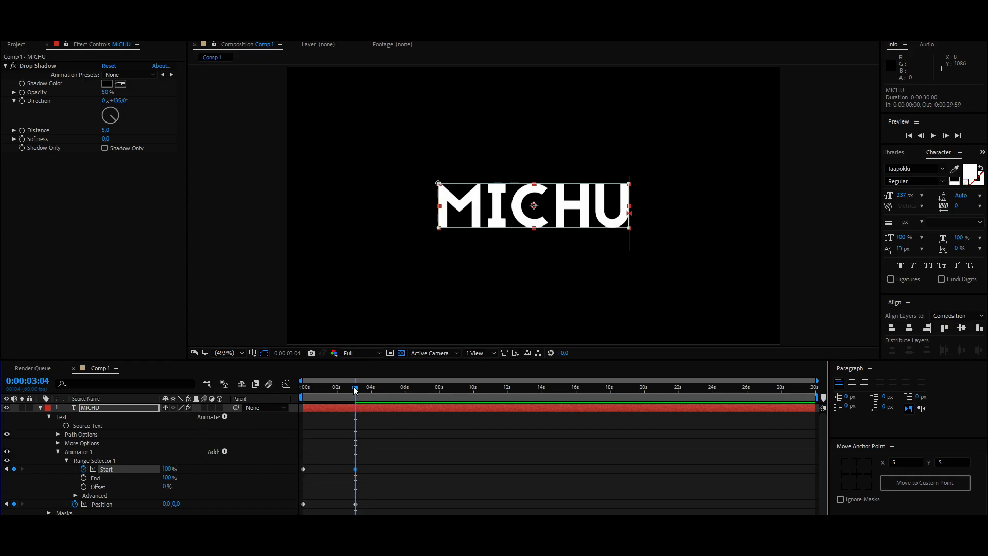
- Preview the staggered letter rise and select the keyframes at 0:00:03:04
drag(355, 390, 296, 408)
key(space)
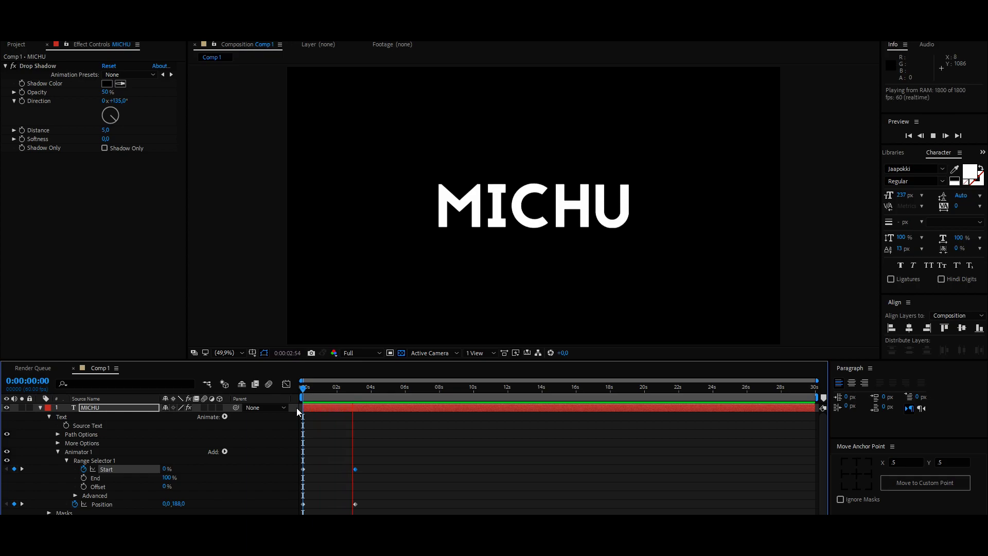
key(space)
mouse_move(376, 503)
mouse_down()
mouse_move(288, 465)
mouse_move(291, 455)
mouse_up()
- Apply Easy Ease to the selected keyframes and play the animation
right_click(304, 469)
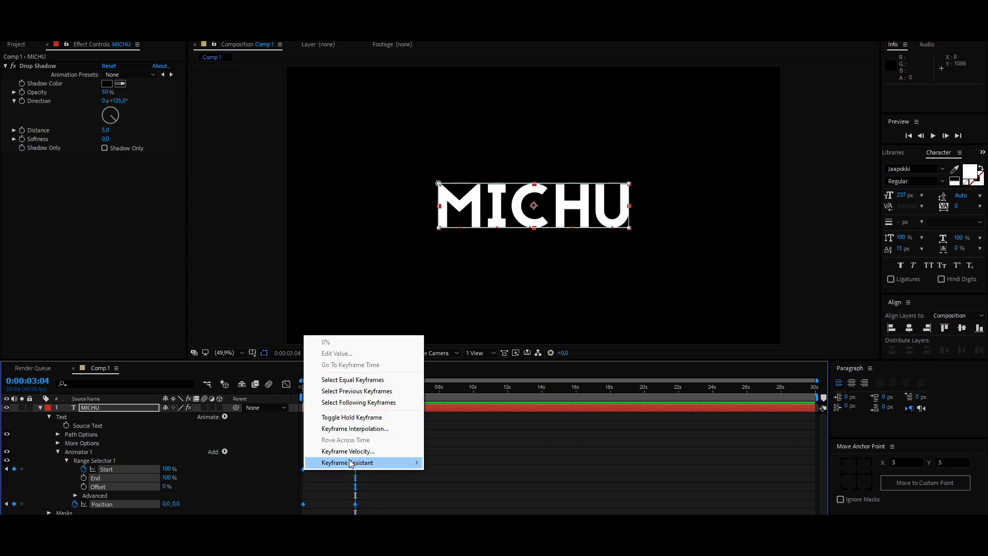
mouse_move(350, 463)
click(448, 393)
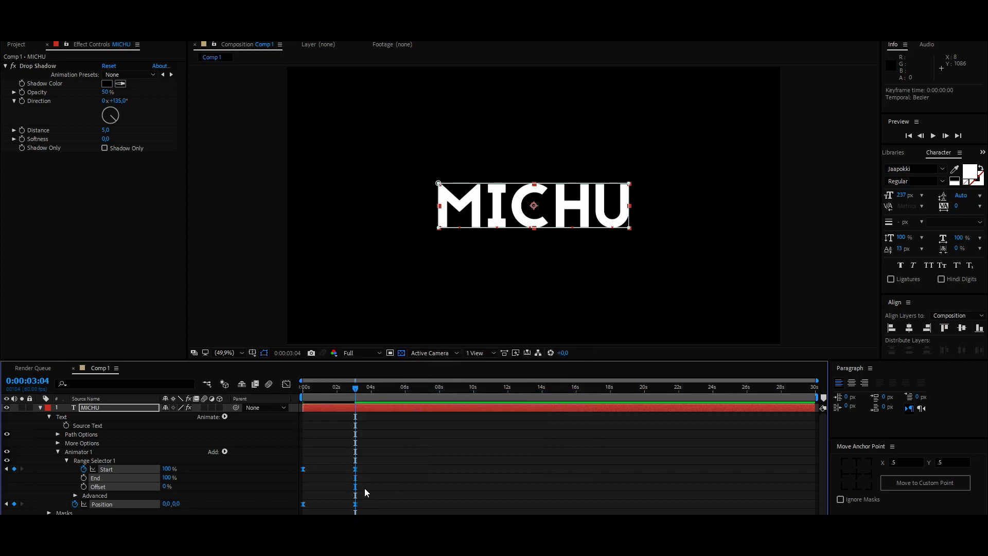
click(392, 491)
drag(355, 393, 263, 394)
key(space)
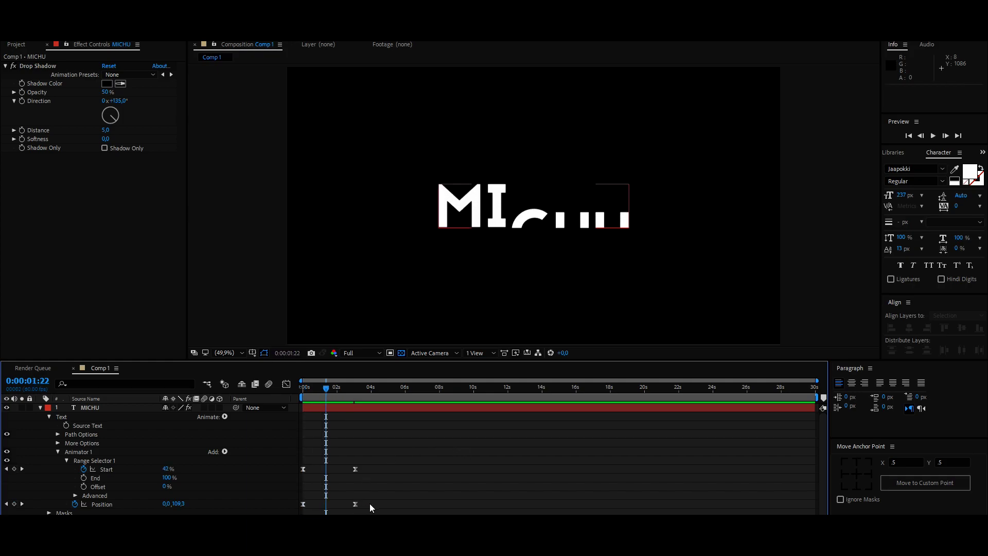
- Strengthen the Position keyframe ease in the speed graph, then return to the timeline
drag(370, 506, 299, 500)
key(shift+F3)
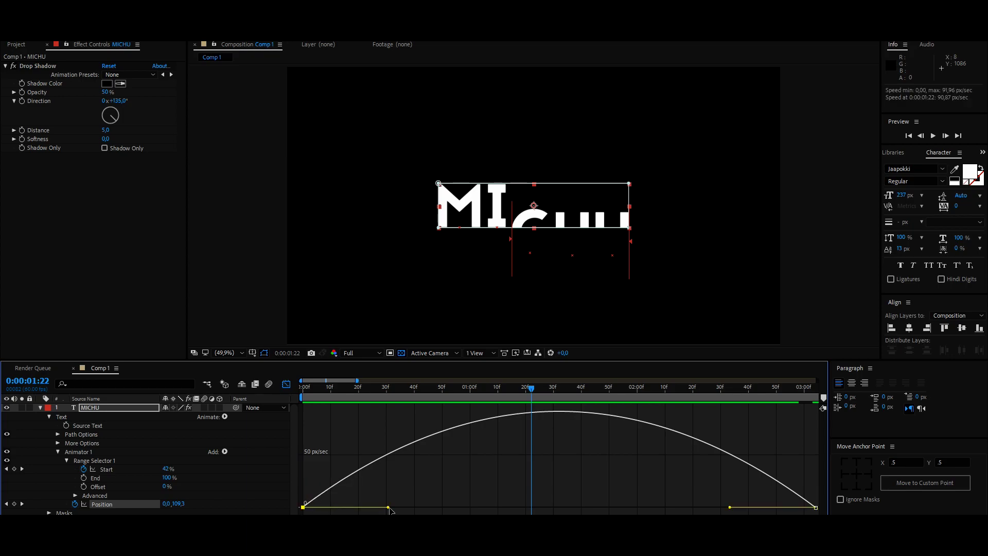
drag(388, 508, 559, 507)
drag(729, 507, 458, 496)
click(286, 387)
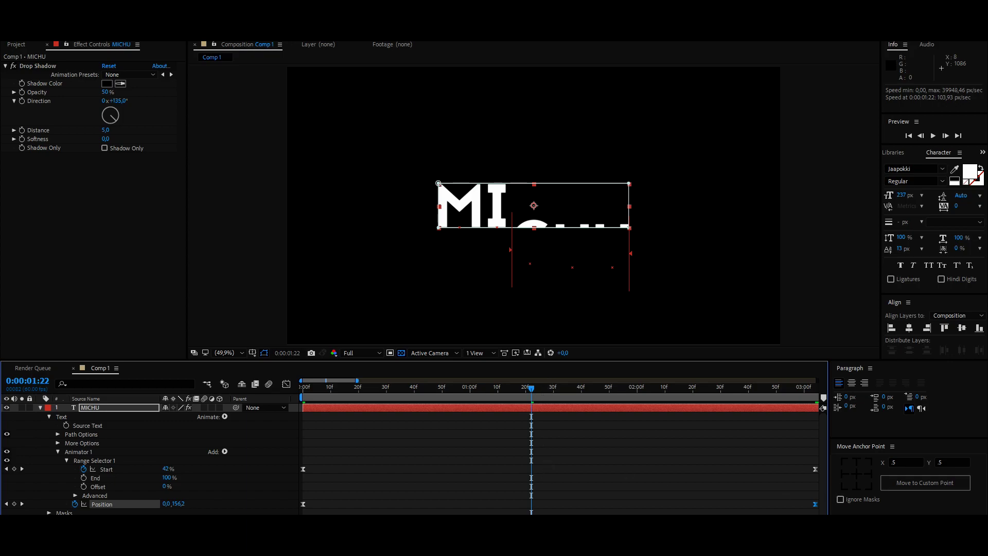
key(minus)
- Strengthen the Start keyframe ease in the speed graph, preview, and zoom out to 30 seconds
drag(406, 464, 298, 482)
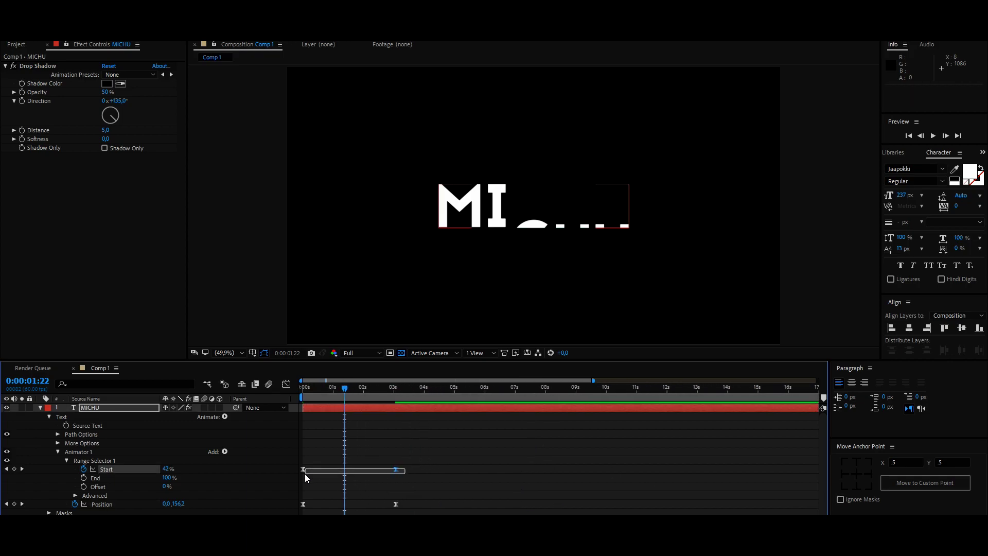
key(shift+F3)
click(392, 499)
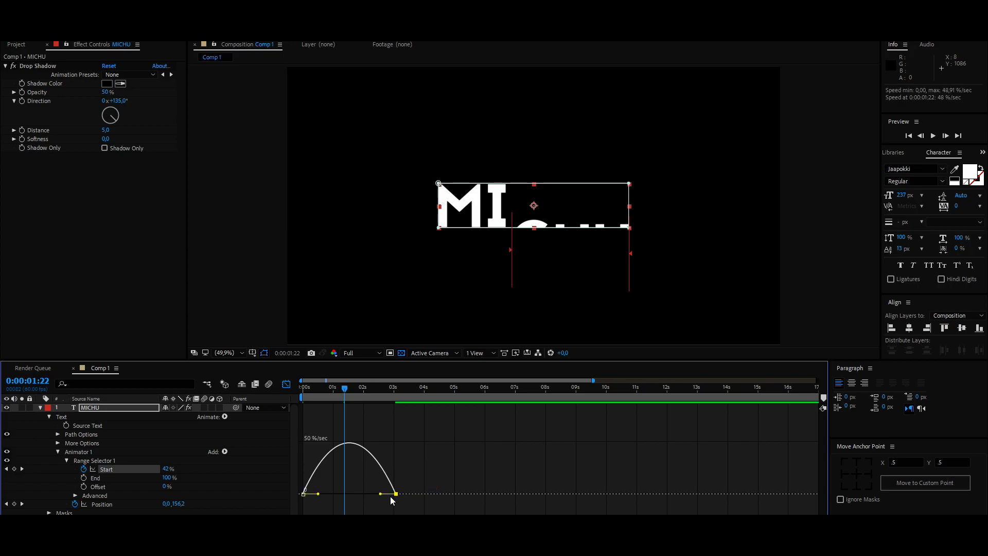
drag(381, 494, 330, 495)
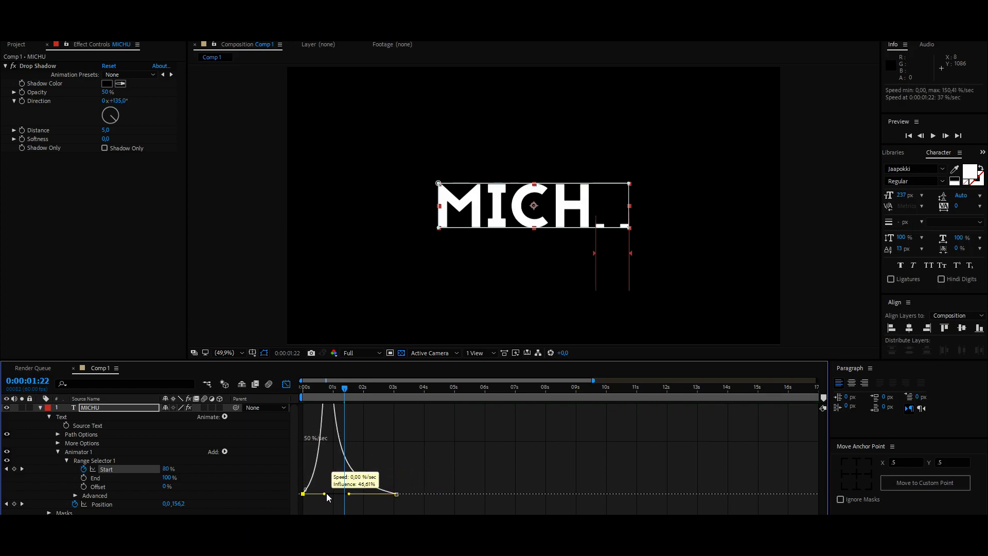
key(space)
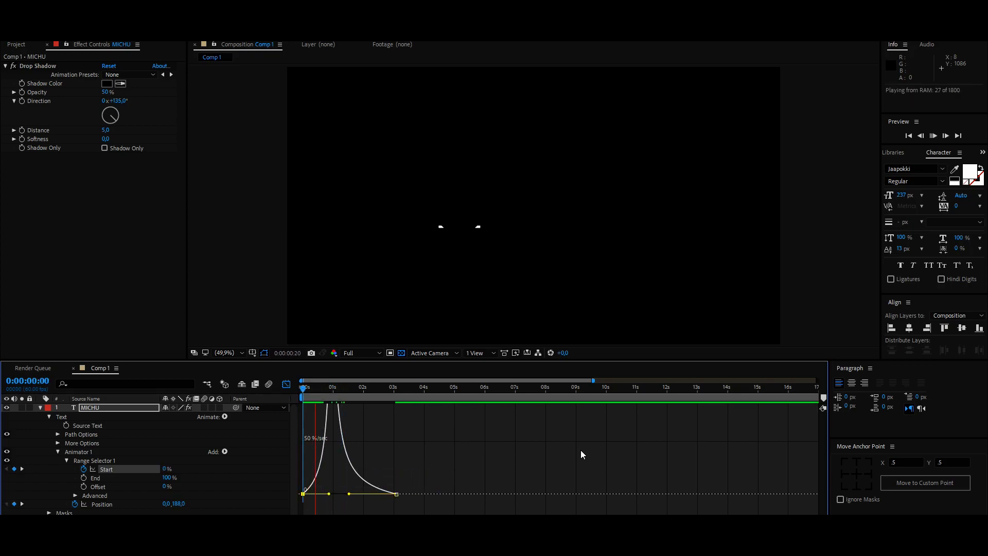
key(space)
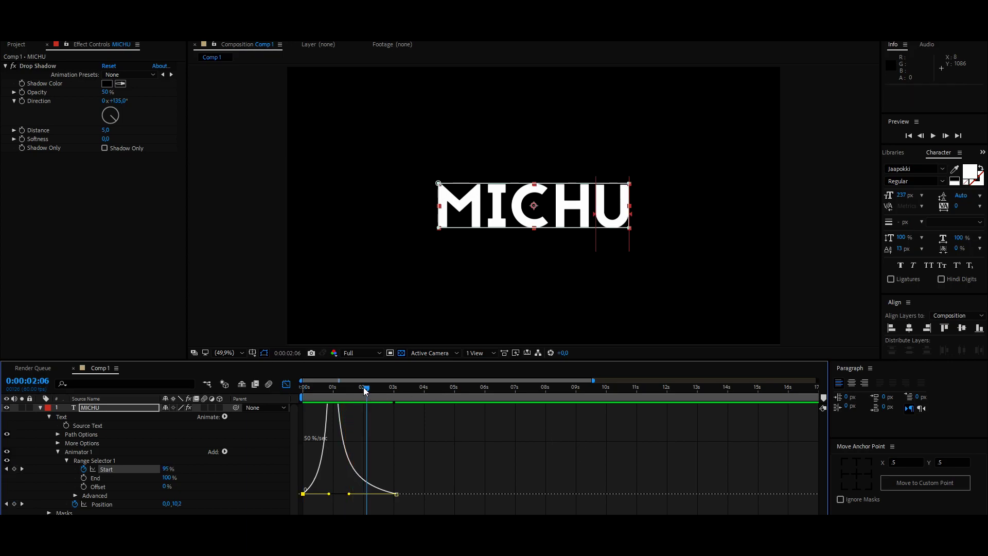
key(space)
key(space)
key(shift+F3)
key(minus)
key(minus)
- Move to the 0:00:03:04 keyframes and expand the MICHU layer's Drop Shadow properties
drag(343, 392, 355, 392)
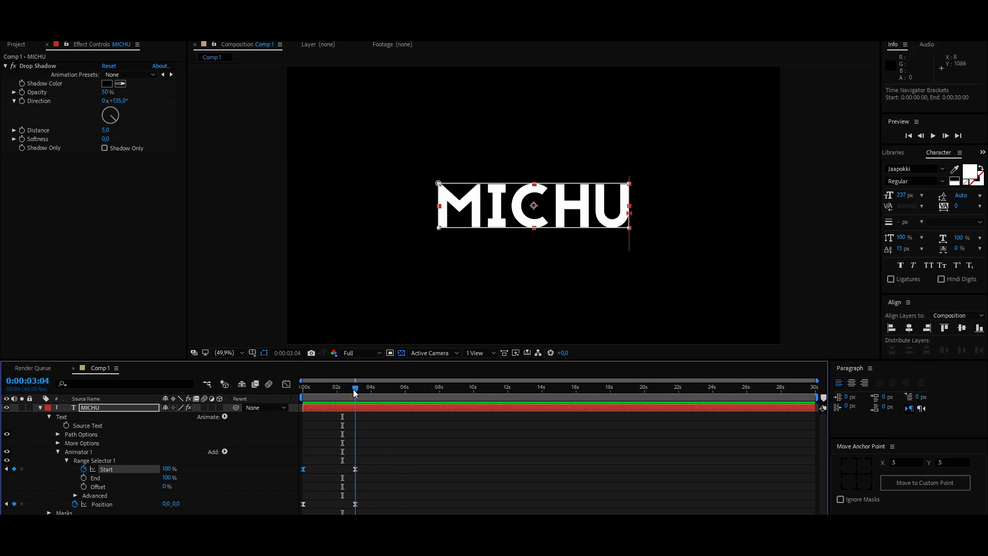
scroll(100, 477, down, 1)
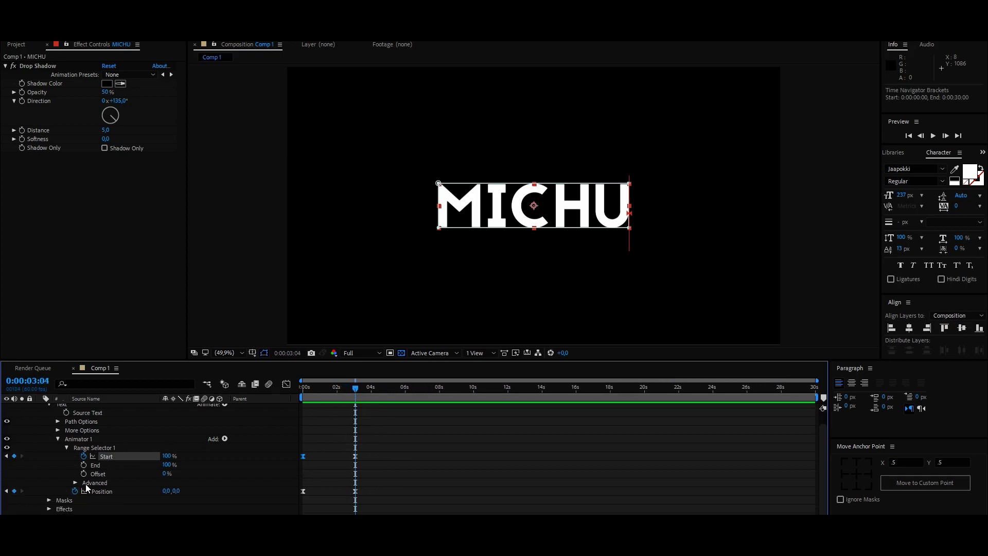
click(49, 509)
scroll(127, 478, down, 1)
click(88, 509)
click(58, 509)
scroll(123, 486, down, 5)
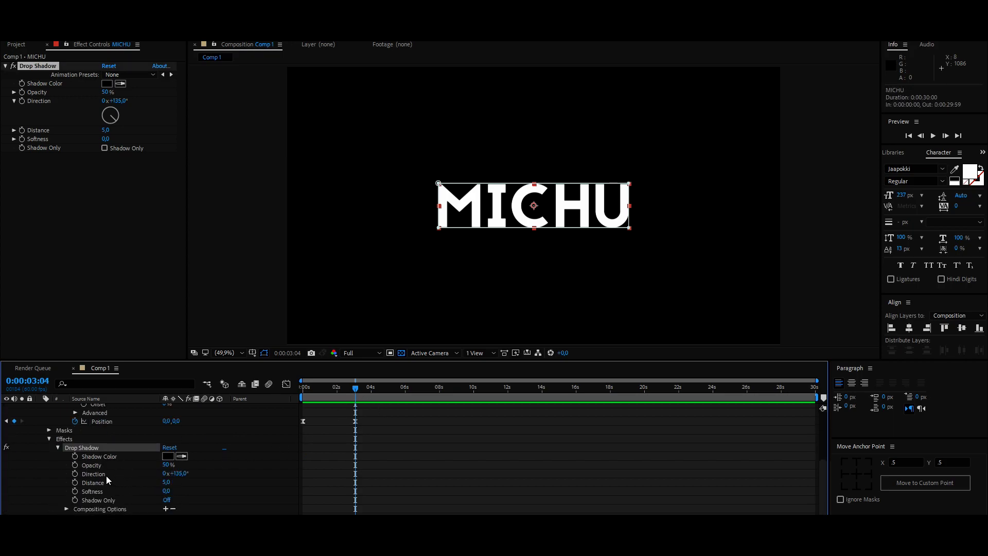
- Keyframe shadow Distance at 0 at 0:00:03:04 and 20 at about 0:00:04:49
click(75, 483)
click(166, 482)
text(0)
key(Return)
drag(357, 395, 387, 398)
click(166, 482)
text(20)
key(Return)
drag(385, 396, 382, 395)
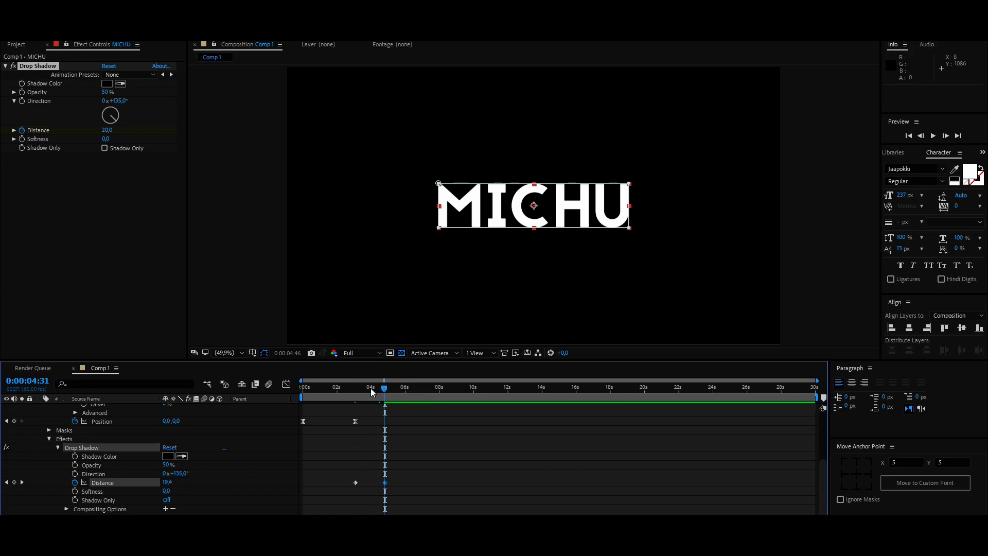
- Set the shadow colour to dark grey 3B3B3B and preview the shadow animation
click(169, 456)
drag(435, 325, 362, 361)
key(Return)
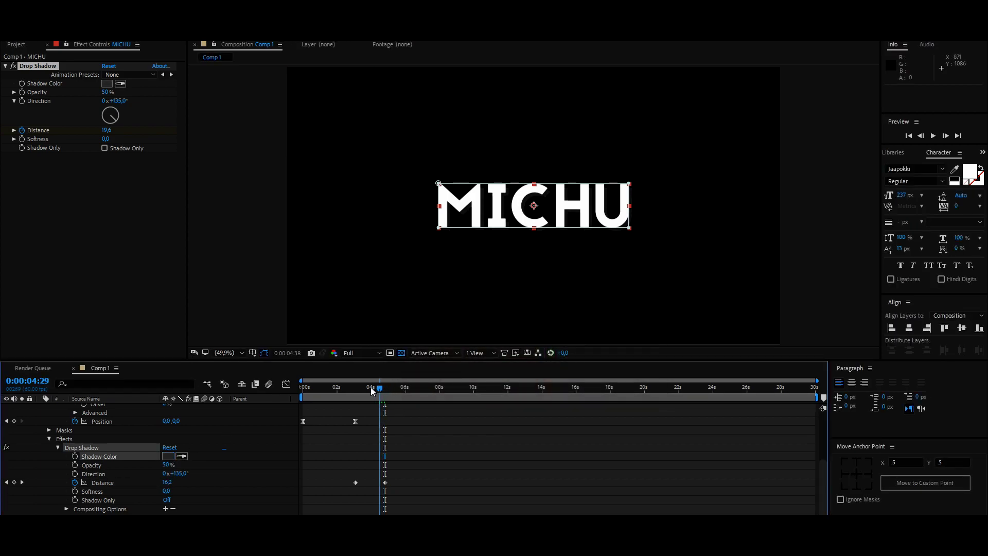
drag(379, 387, 350, 380)
key(space)
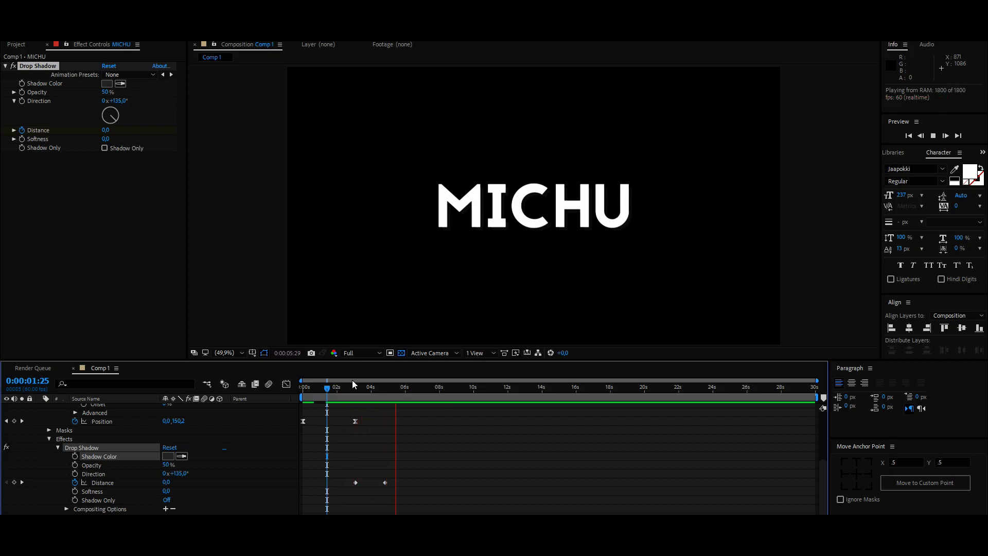
key(space)
drag(390, 389, 334, 397)
key(space)
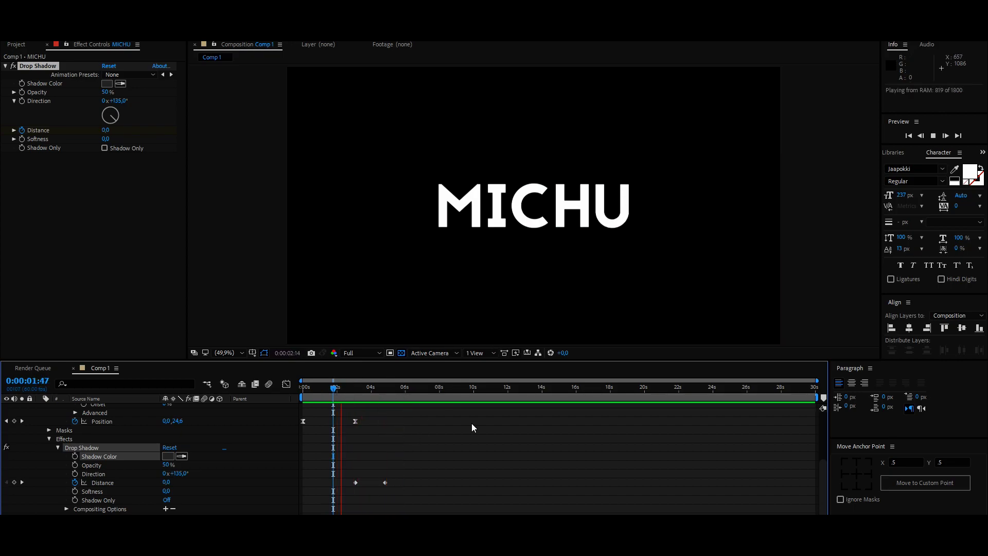
key(space)
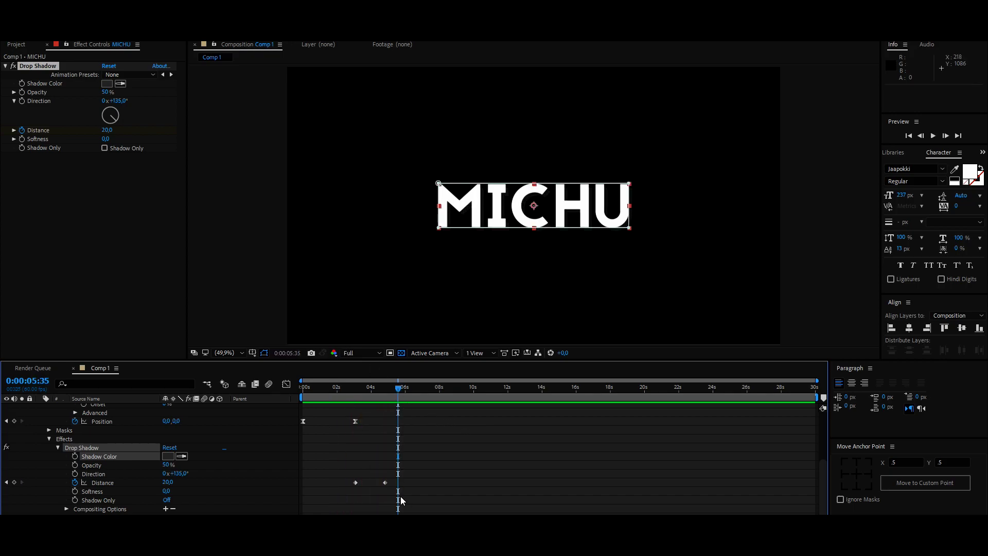
- Apply Easy Ease to both Distance keyframes, move the second slightly earlier, and view its speed curve
drag(389, 486, 354, 479)
right_click(355, 482)
click(501, 408)
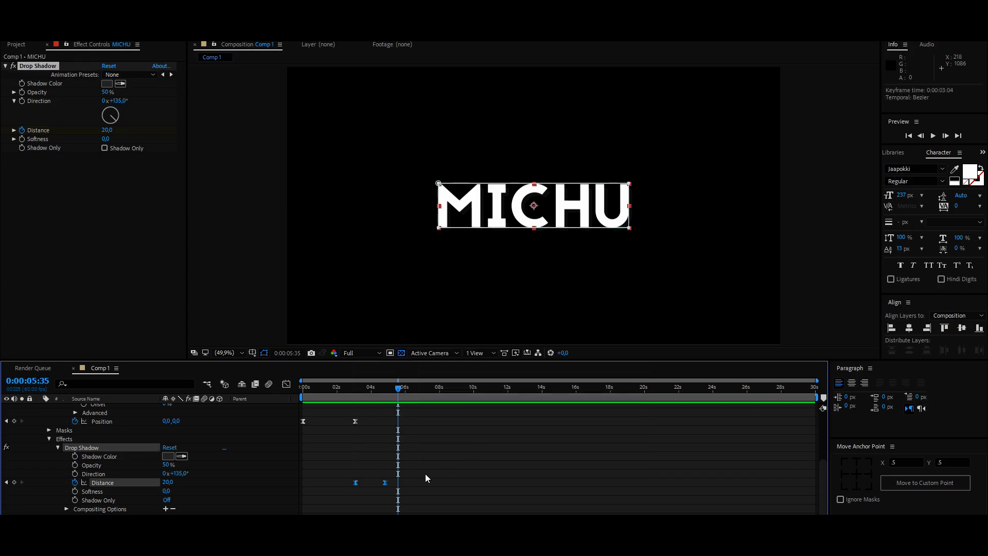
drag(401, 387, 336, 387)
key(space)
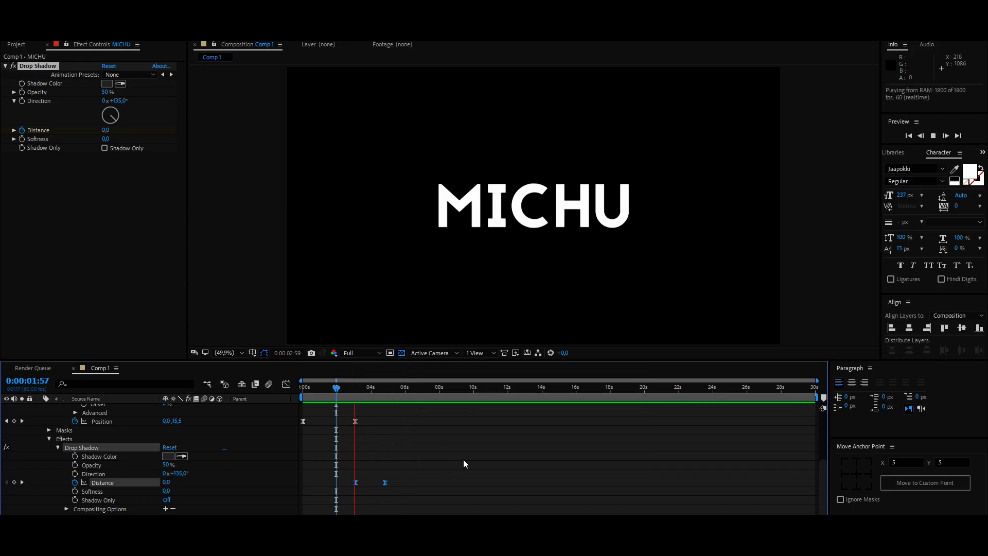
drag(385, 482, 366, 482)
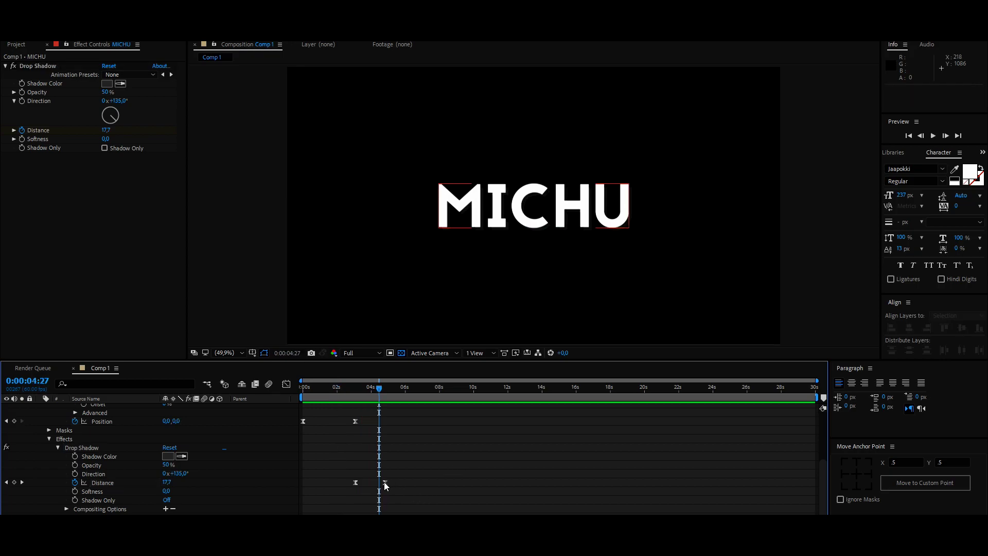
click(341, 387)
key(space)
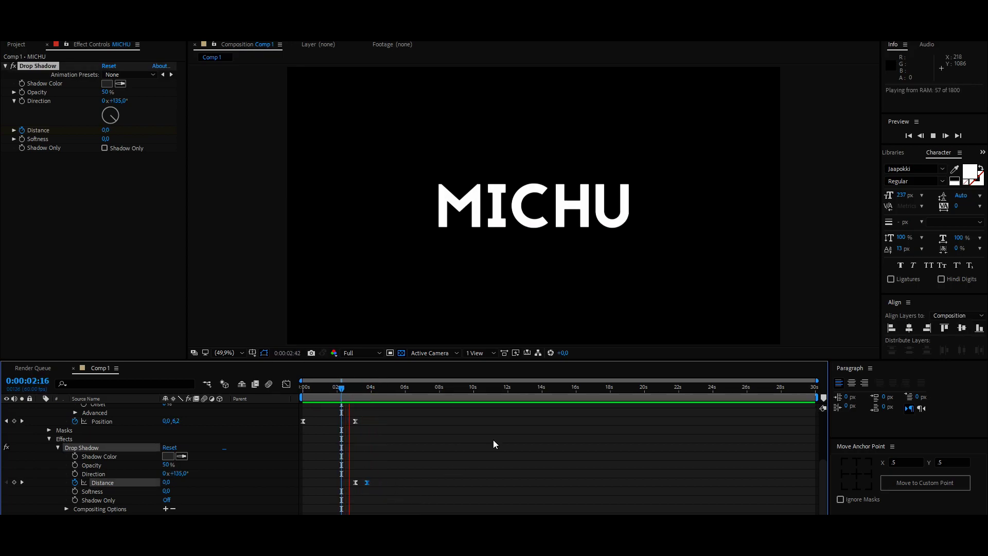
click(359, 481)
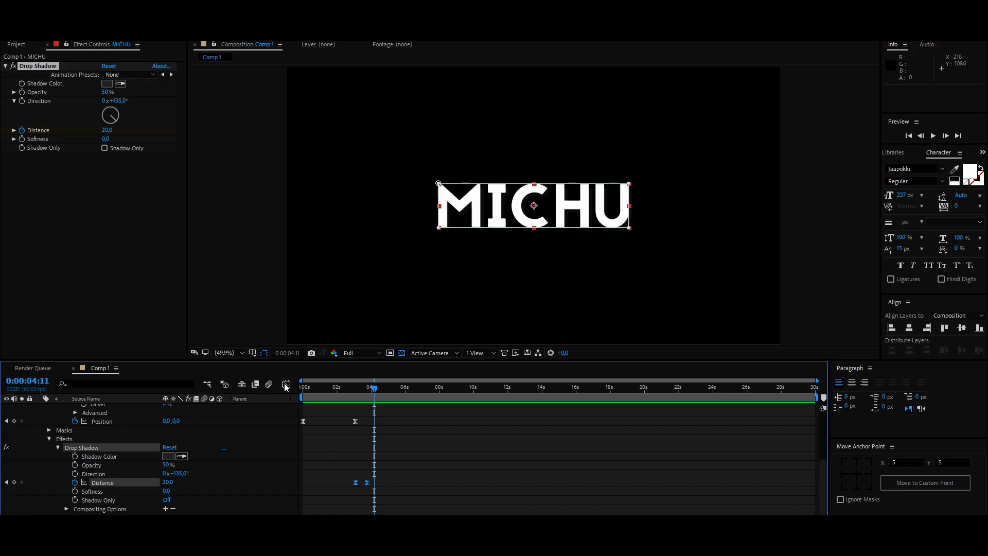
key(shift+F3)
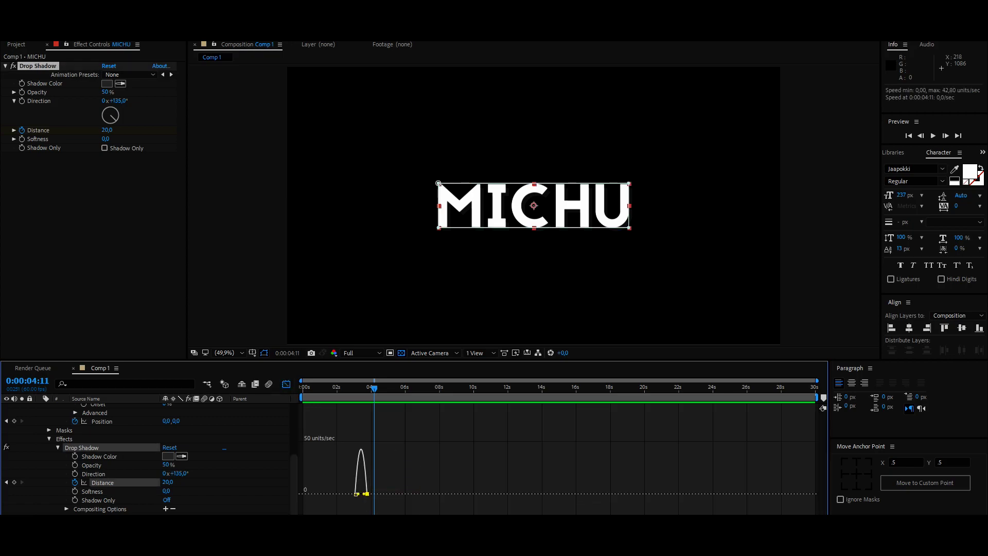
- Steepen the Distance keyframe easing in the Graph Editor and preview from the start
mouse_move(582, 507)
mouse_down()
mouse_move(730, 507)
mouse_move(404, 494)
mouse_up()
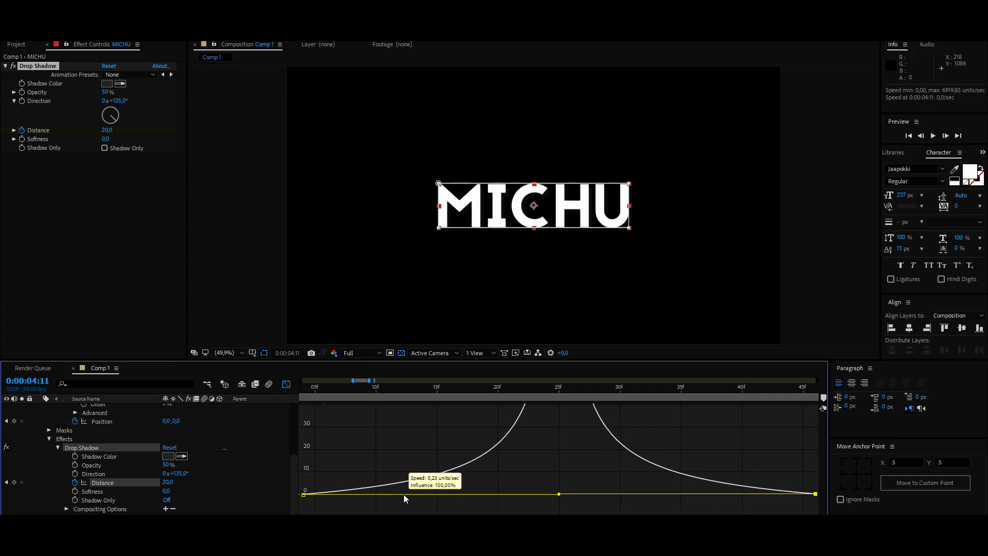
click(286, 384)
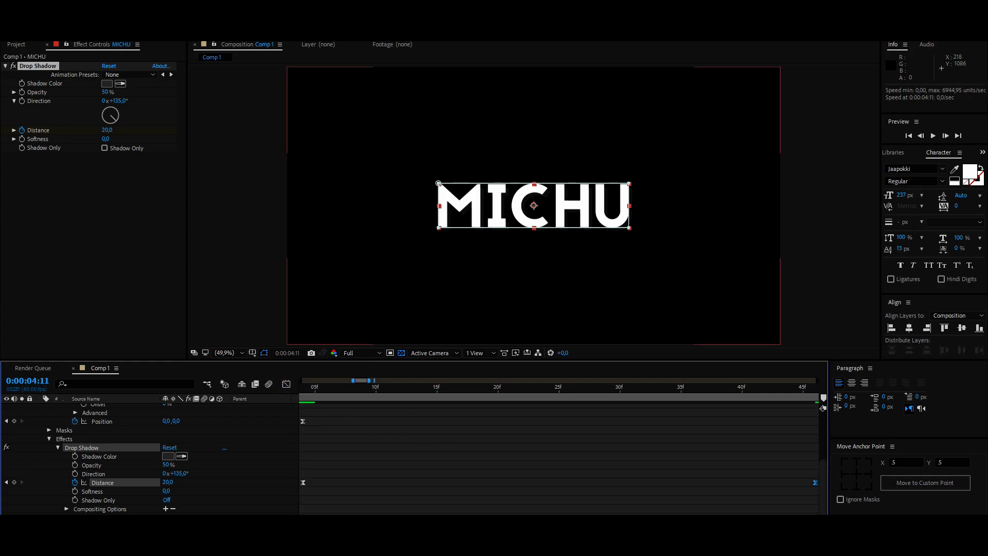
key(semicolon)
key(Home)
key(space)
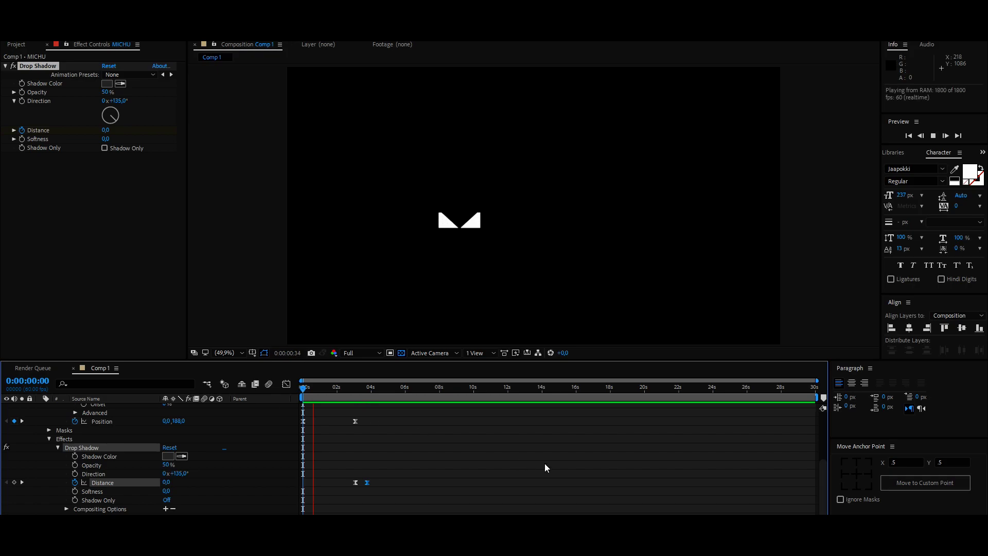
key(space)
- Shift both Distance keyframes slightly earlier and preview the adjusted animation
click(355, 482)
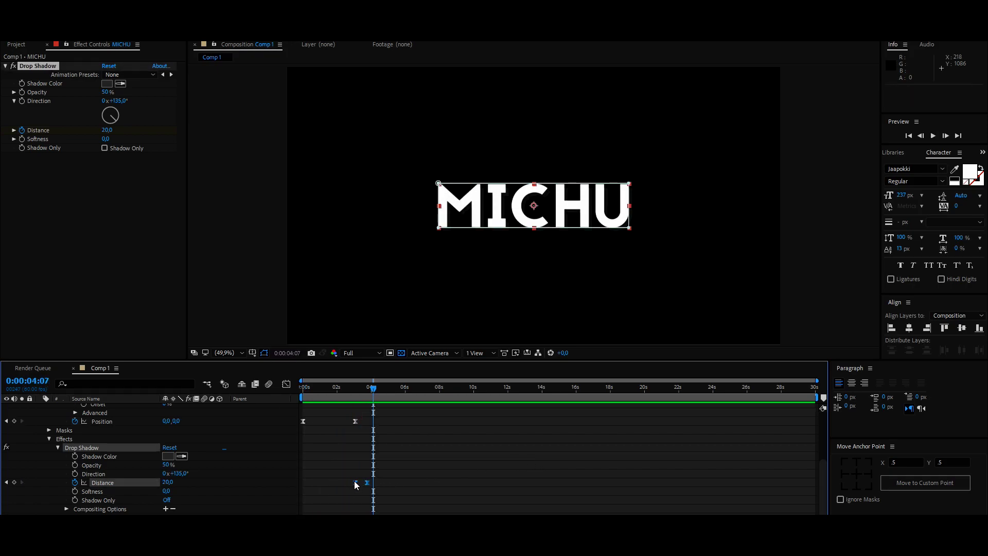
drag(356, 483, 343, 483)
drag(374, 391, 222, 390)
key(space)
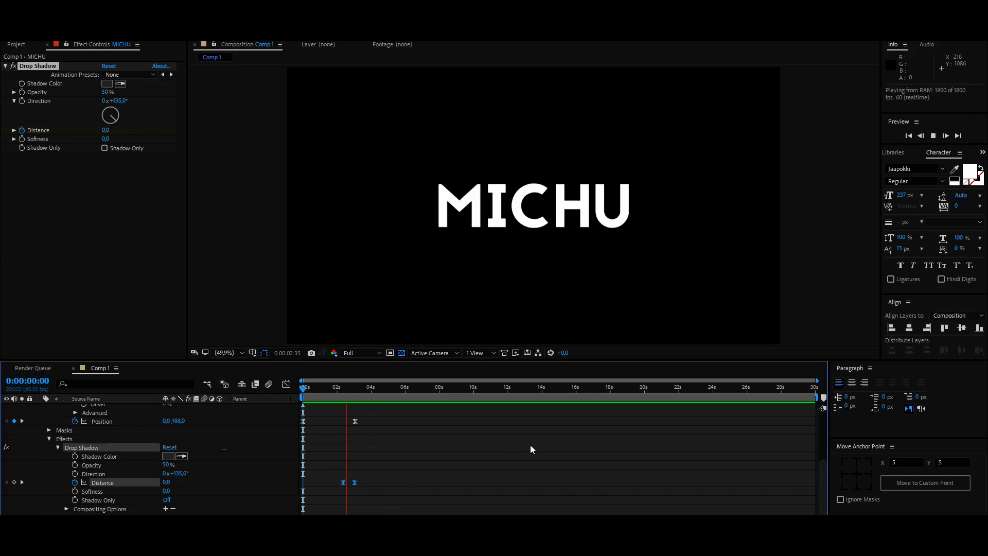
key(space)
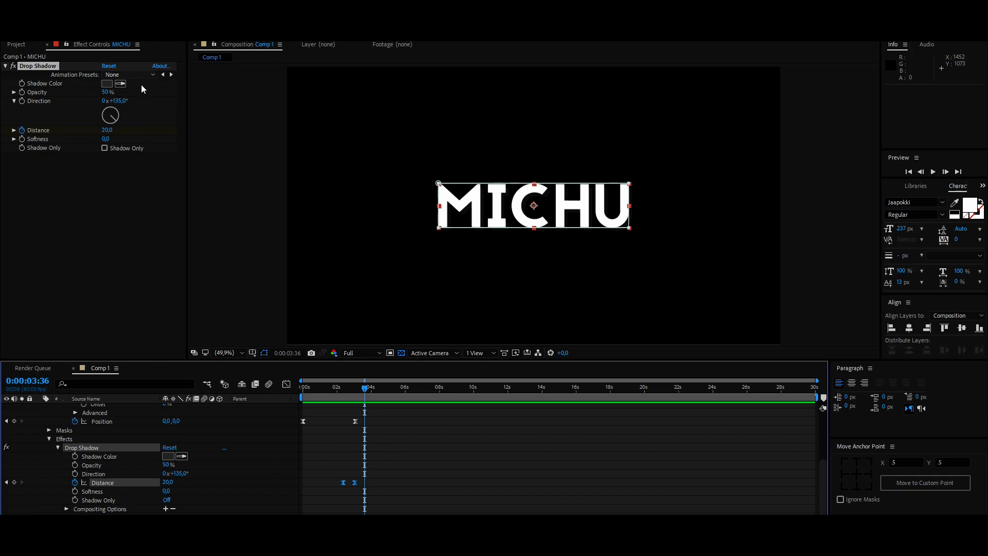
right_click(92, 226)
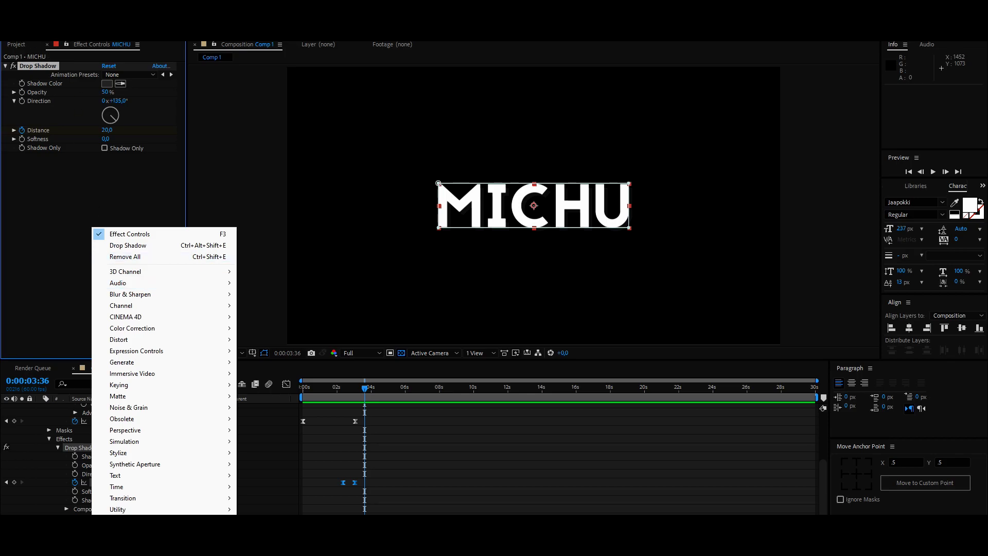
- Deselect MICHU, then open and close Composition Settings without changes
click(92, 144)
key(F2)
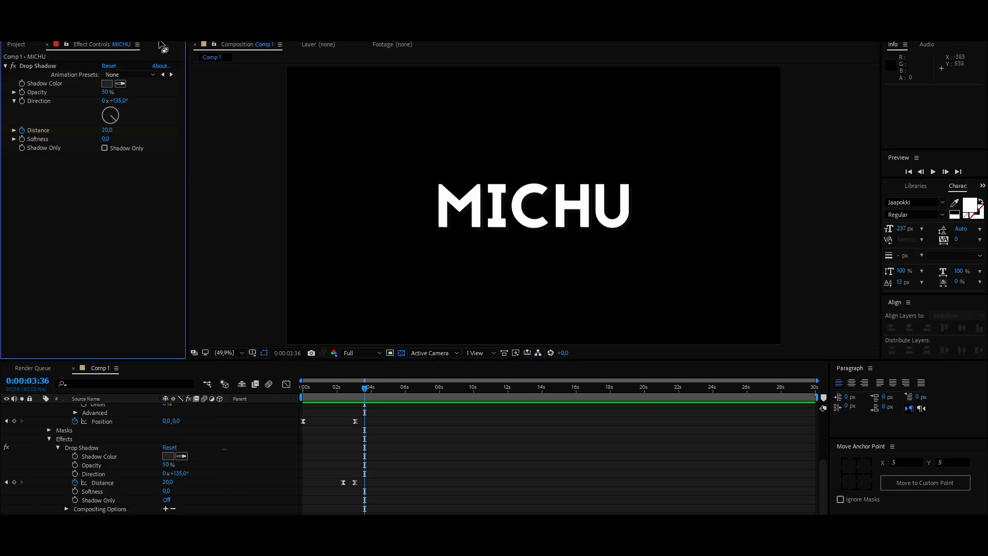
click(279, 45)
right_click(79, 211)
key(alt+c)
key(ctrl+k)
click(635, 137)
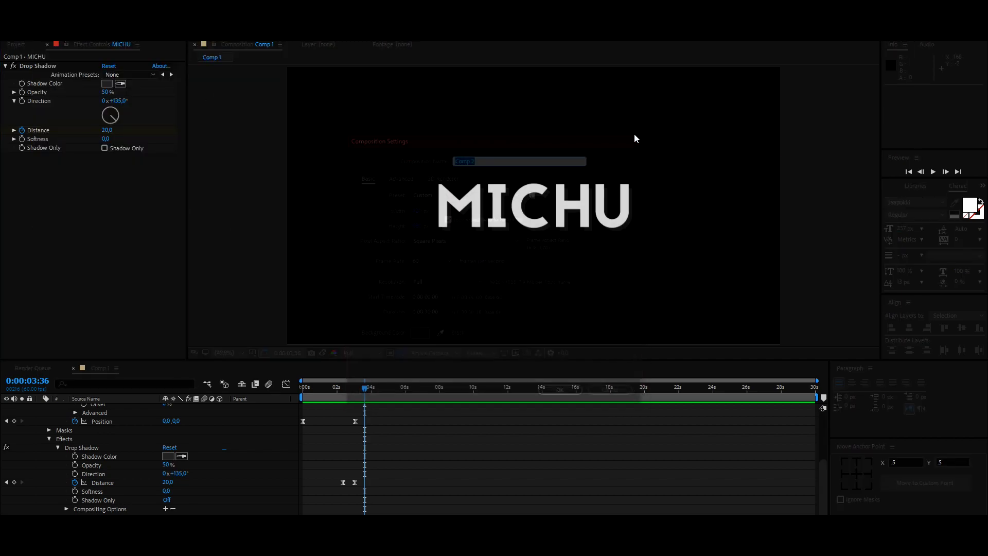
- Collapse the MICHU layer's properties and switch to the Project panel
scroll(340, 468, up, 5)
click(40, 408)
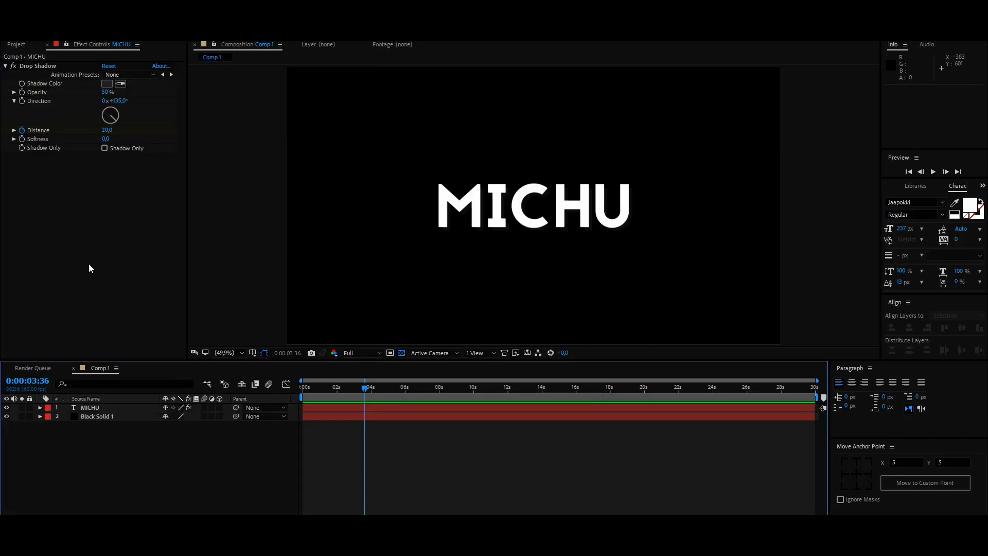
key(alt+c)
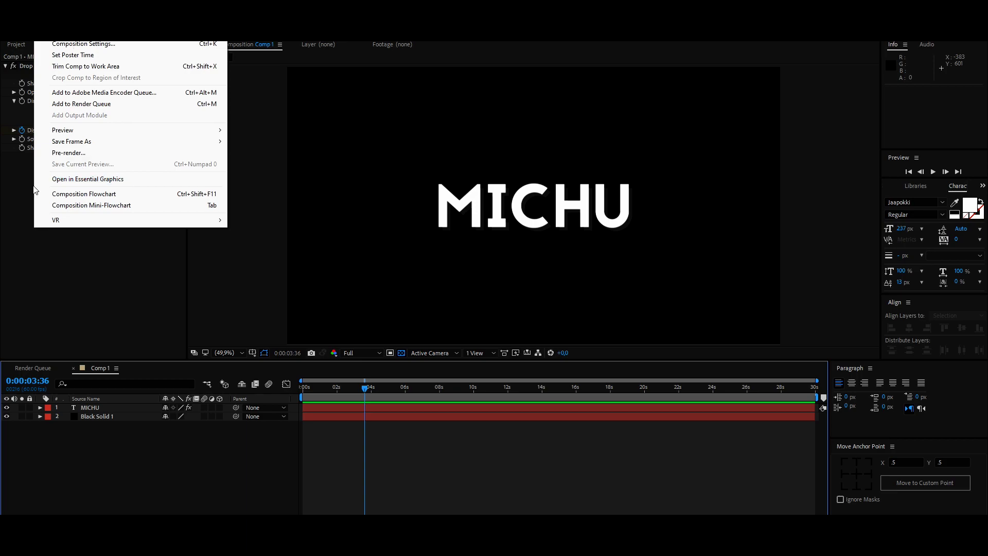
key(Escape)
click(15, 45)
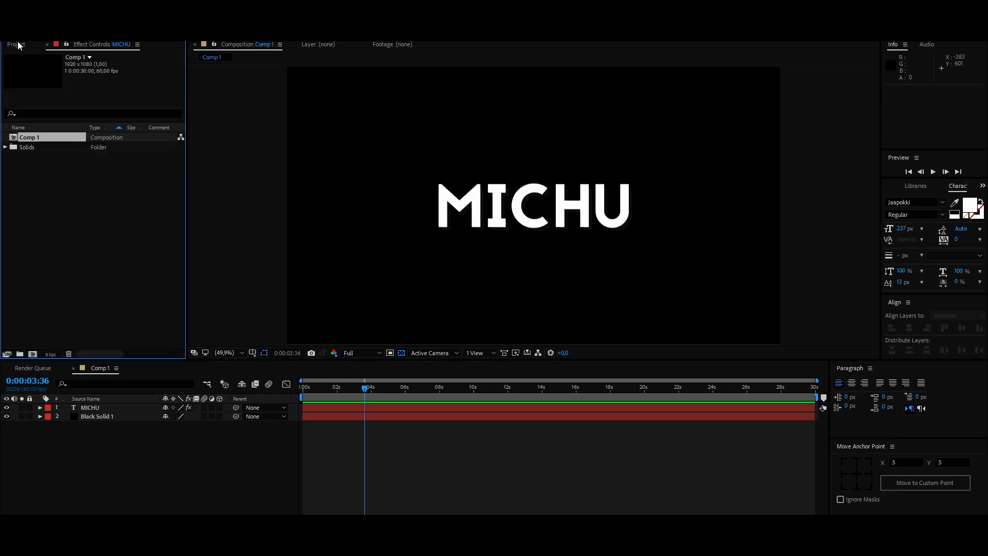
- Import the MEGA_PACK_final (CS5.5).aep project file into the project
right_click(58, 179)
mouse_move(92, 235)
click(212, 230)
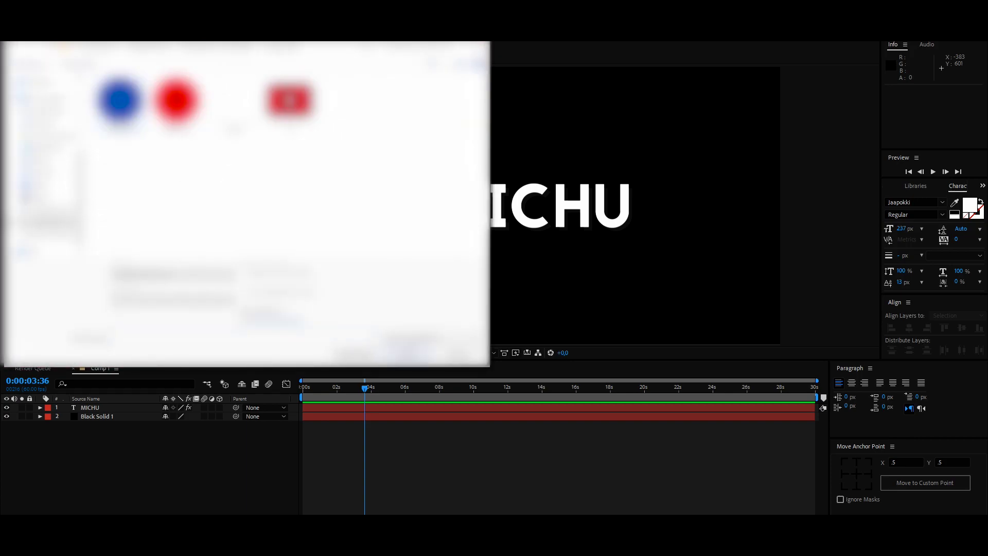
key(alt+Left)
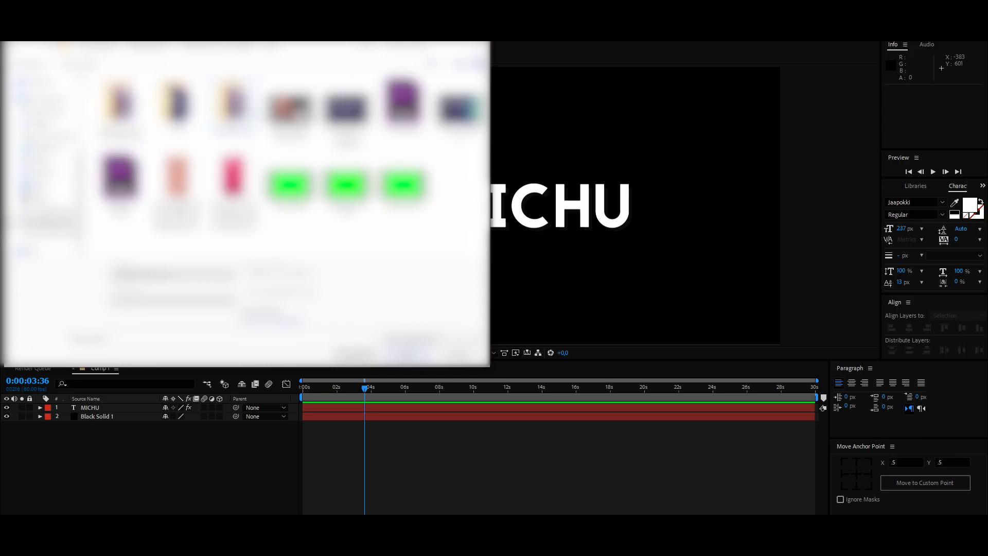
double_click(304, 209)
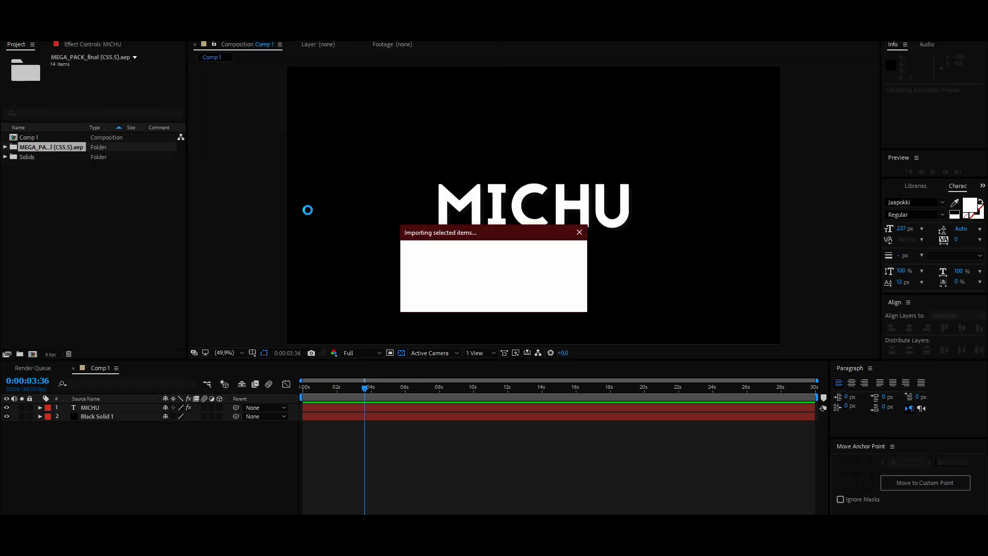
- Expand the MEGA_PACK and Mini-animacje folders and open the Mini-animacje_1 composition
click(5, 147)
click(46, 156)
click(15, 156)
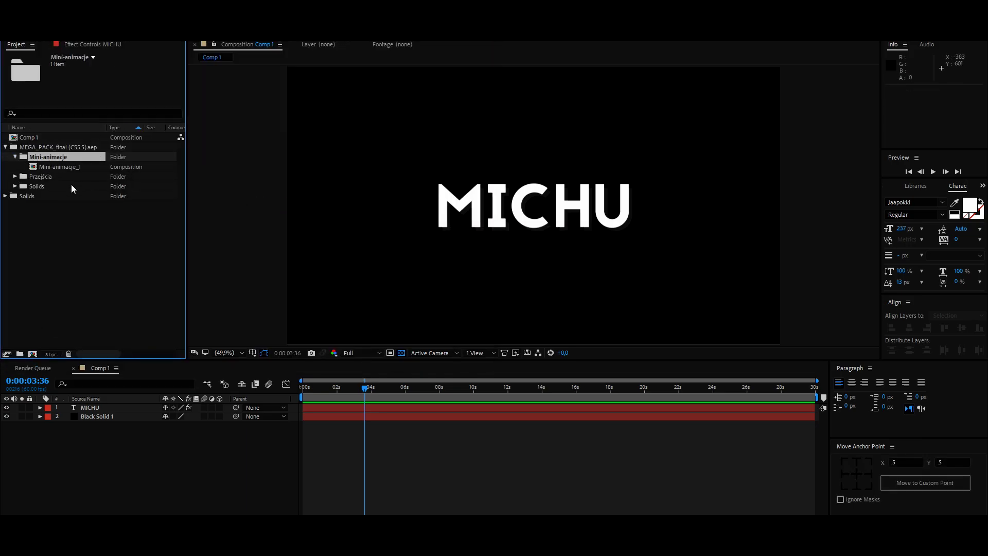
click(39, 167)
double_click(43, 170)
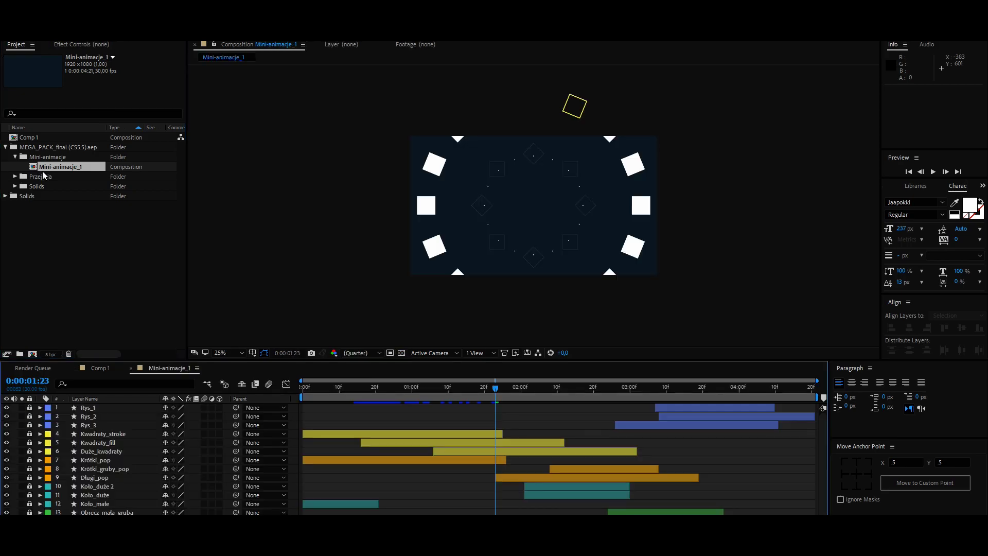
- Scrub Mini-animacje_1 and toggle layer visibility to find the swoosh line
mouse_move(497, 391)
mouse_down()
mouse_move(519, 403)
mouse_move(311, 414)
mouse_move(390, 431)
mouse_move(651, 430)
mouse_move(623, 430)
mouse_up()
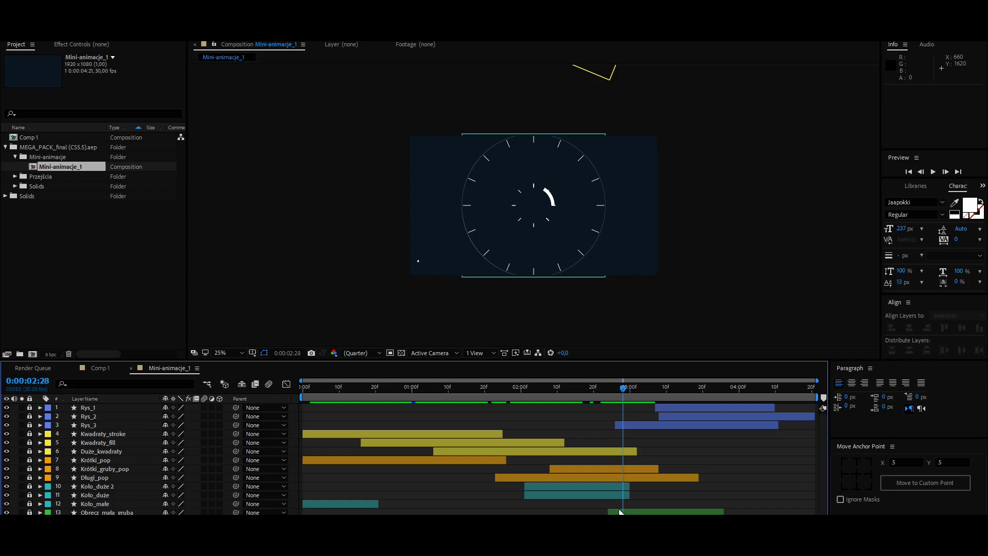
scroll(547, 474, down, 1)
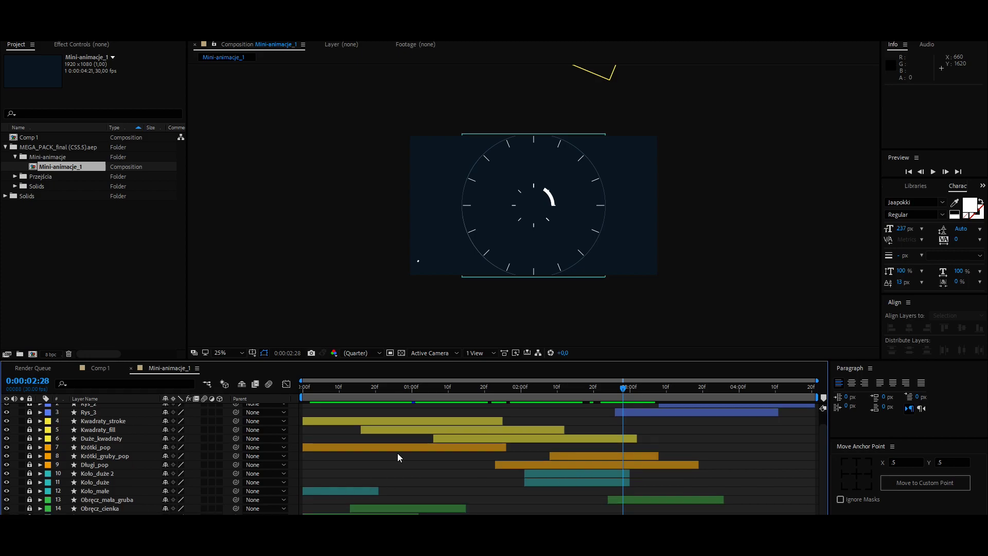
drag(632, 395, 648, 394)
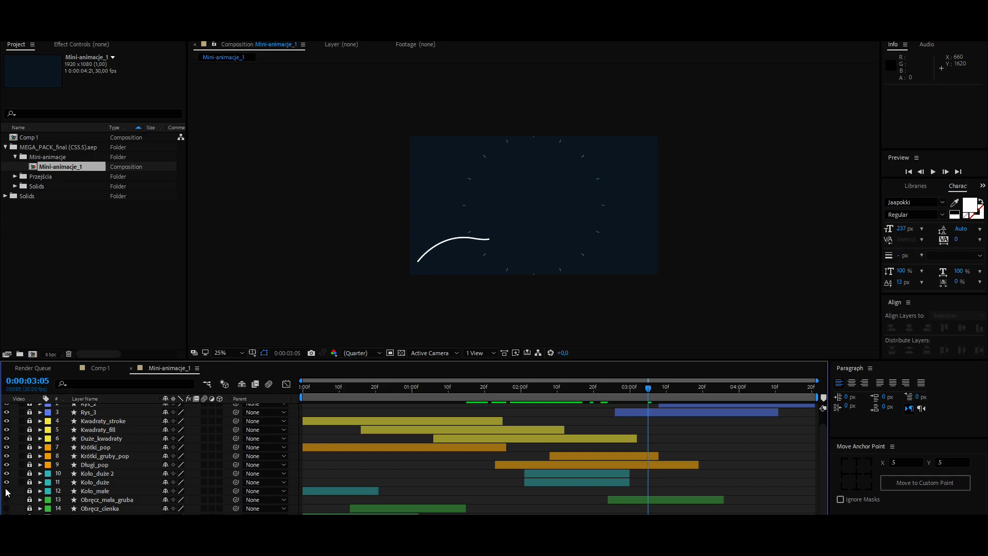
click(7, 420)
click(6, 412)
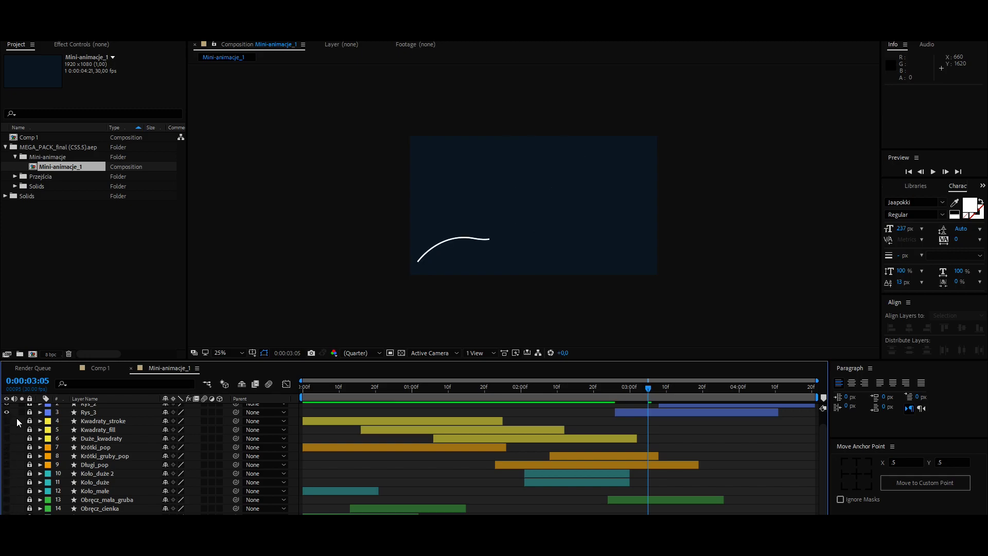
- Select the Rys_3 swoosh layer and copy it
click(88, 413)
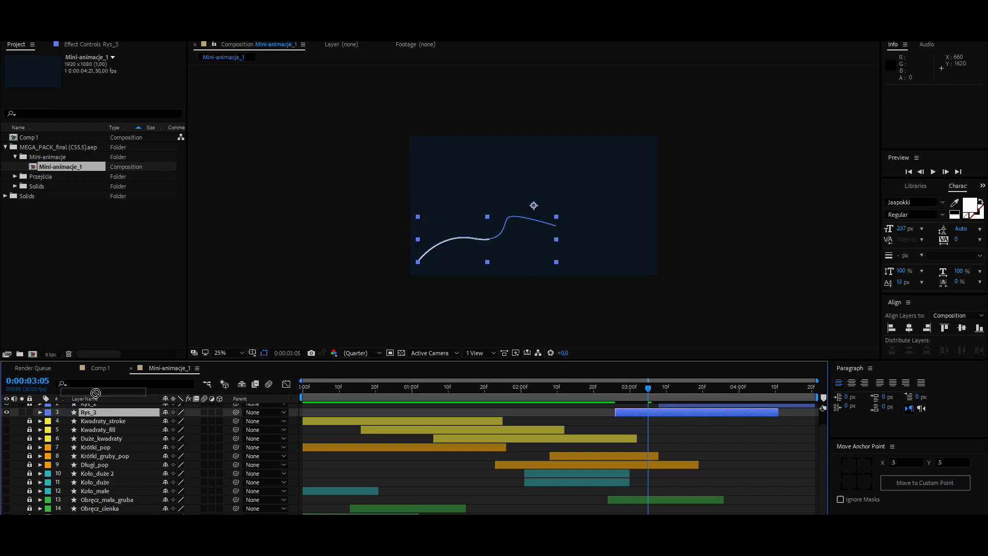
click(91, 366)
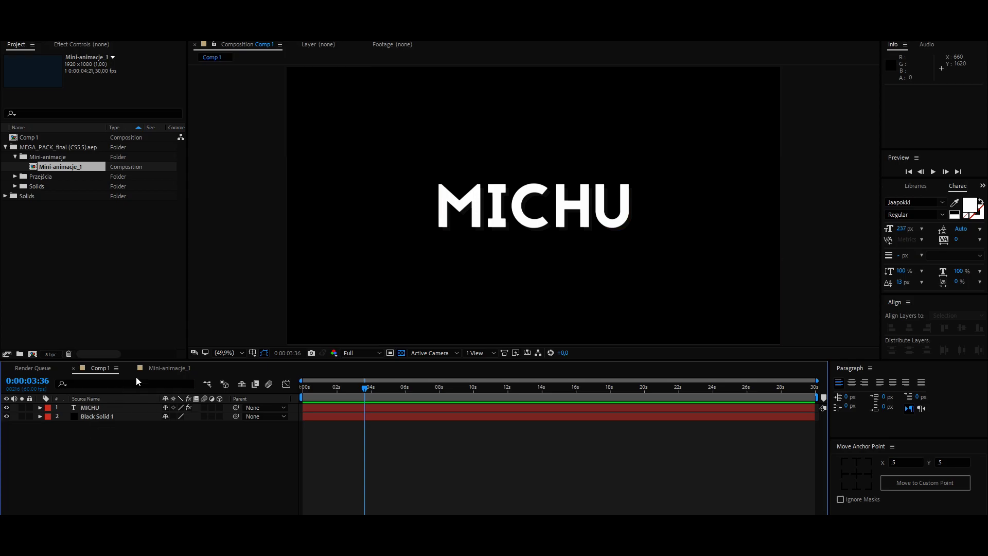
click(159, 368)
key(ctrl+c)
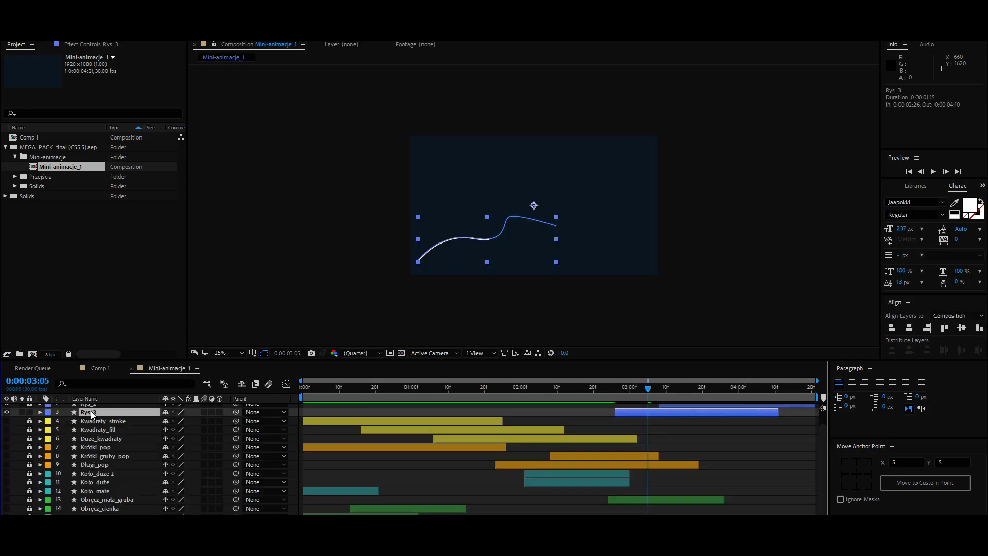
- Paste the Rys_3 swoosh into Comp 1, undoing a trial resize and reselecting the layer
click(100, 368)
key(ctrl+v)
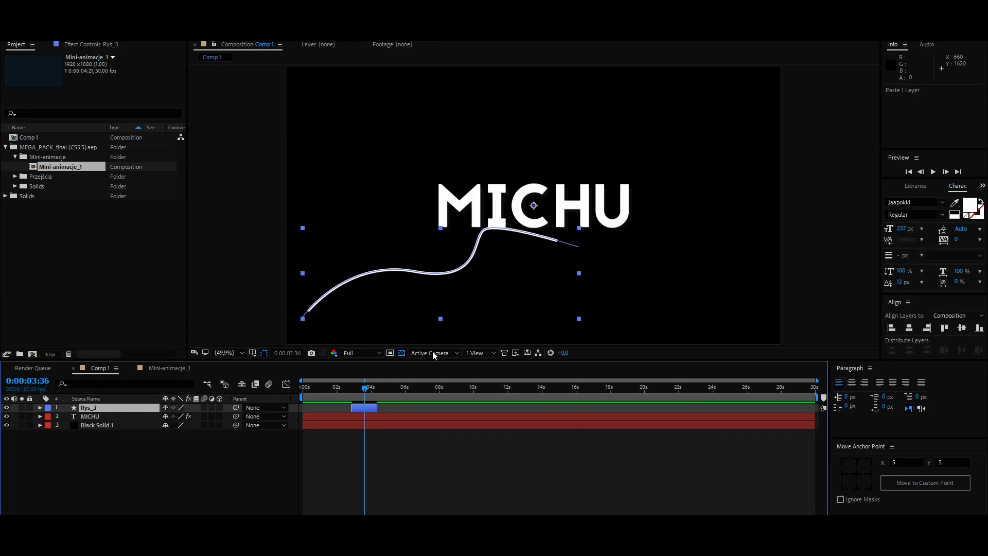
drag(579, 228, 584, 235)
key(ctrl+z)
click(576, 237)
click(460, 271)
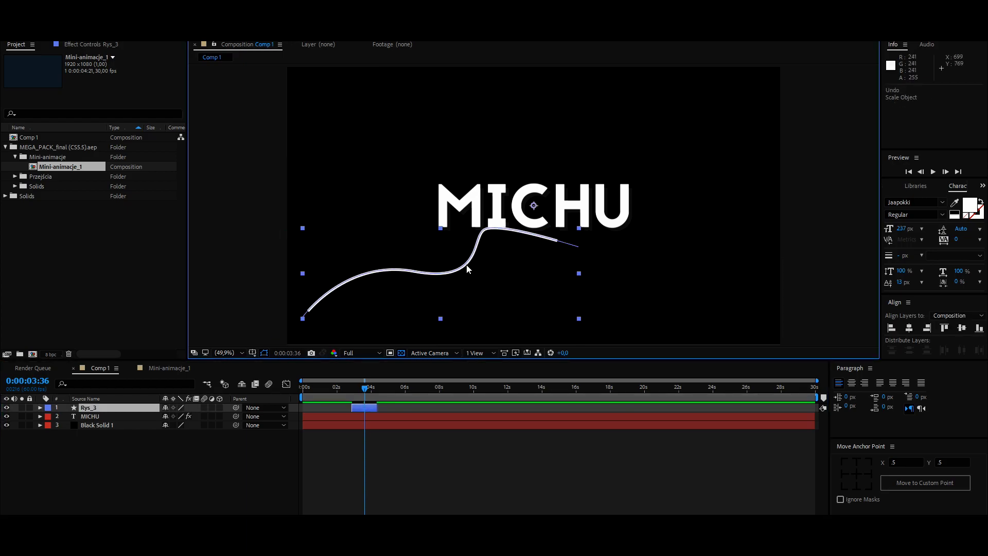
- Scale the swoosh to about 46%, widen it, place it beneath MICHU, and preview the animation
drag(581, 232, 558, 242)
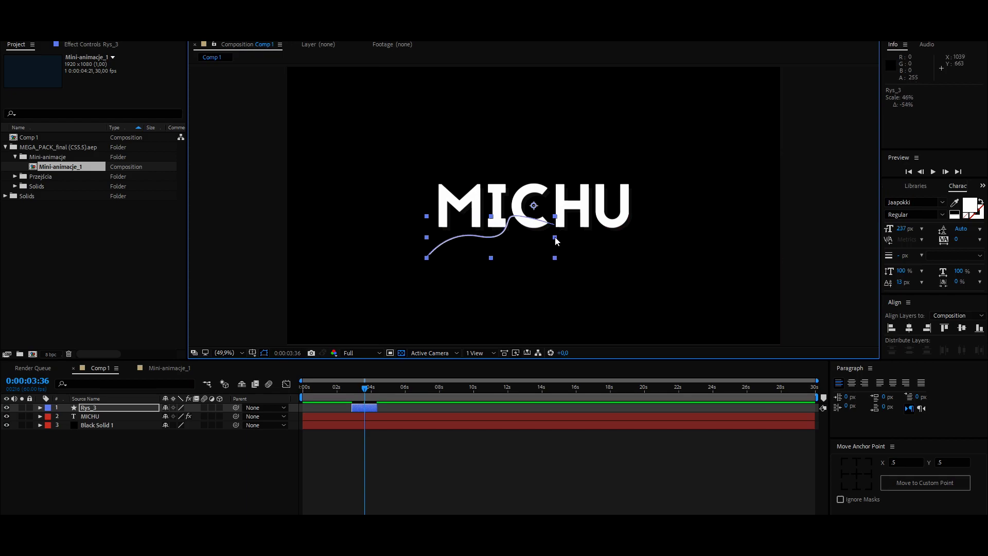
drag(559, 232, 568, 233)
drag(472, 237, 520, 235)
drag(365, 387, 313, 392)
key(space)
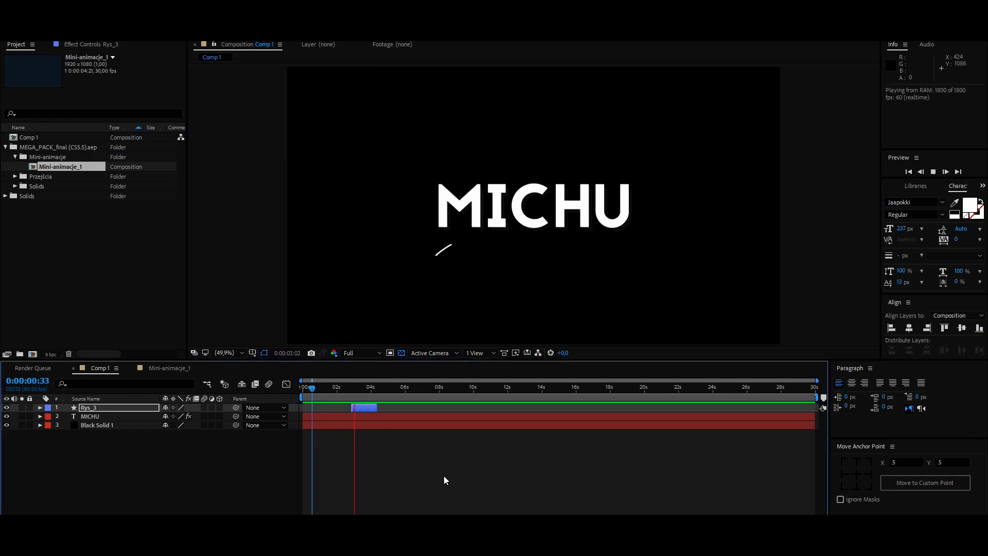
key(space)
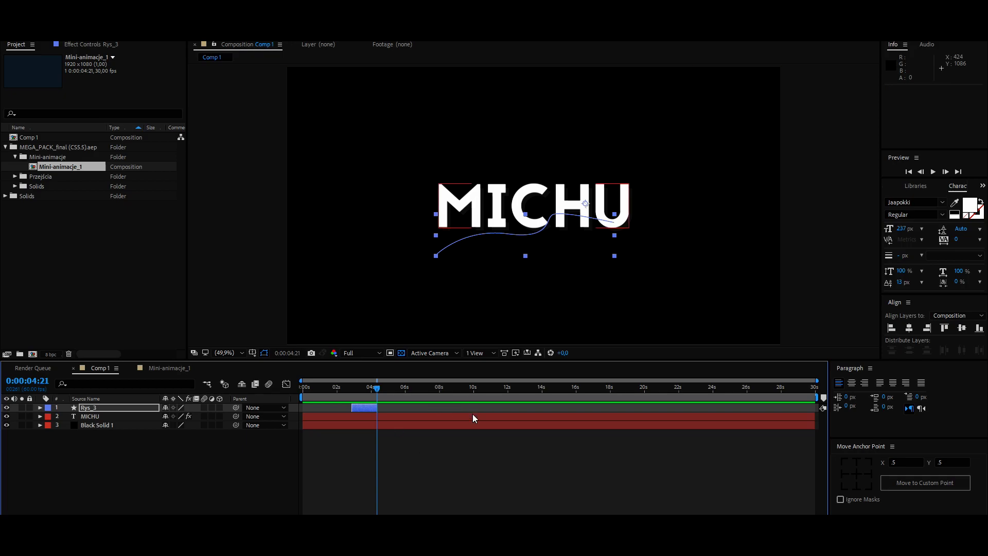
- Start adding a new light layer from the timeline menu, then cancel its settings
right_click(117, 442)
mouse_move(126, 327)
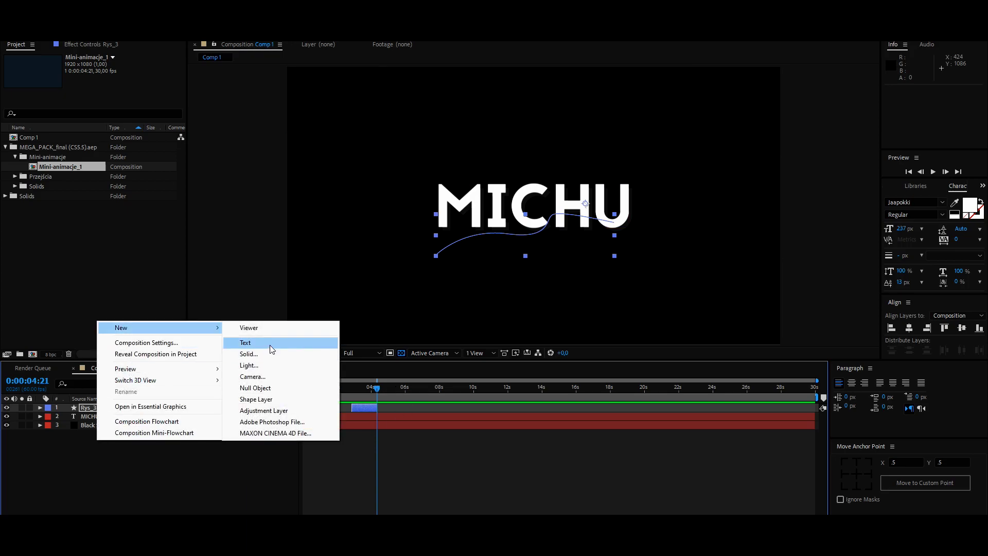
click(251, 365)
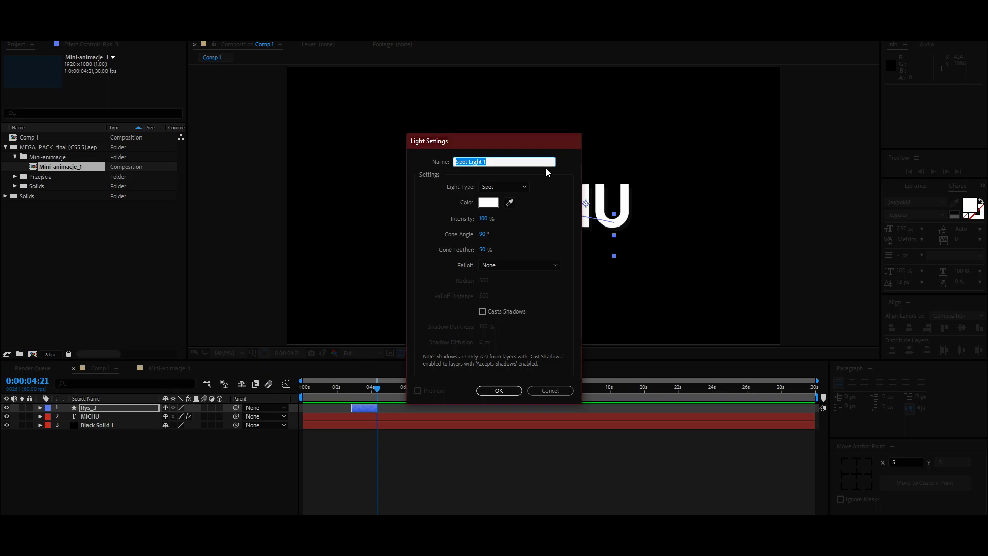
click(572, 139)
- Create a comp-sized solid layer coloured bright green, named Green Solid 1
right_click(188, 334)
mouse_move(227, 338)
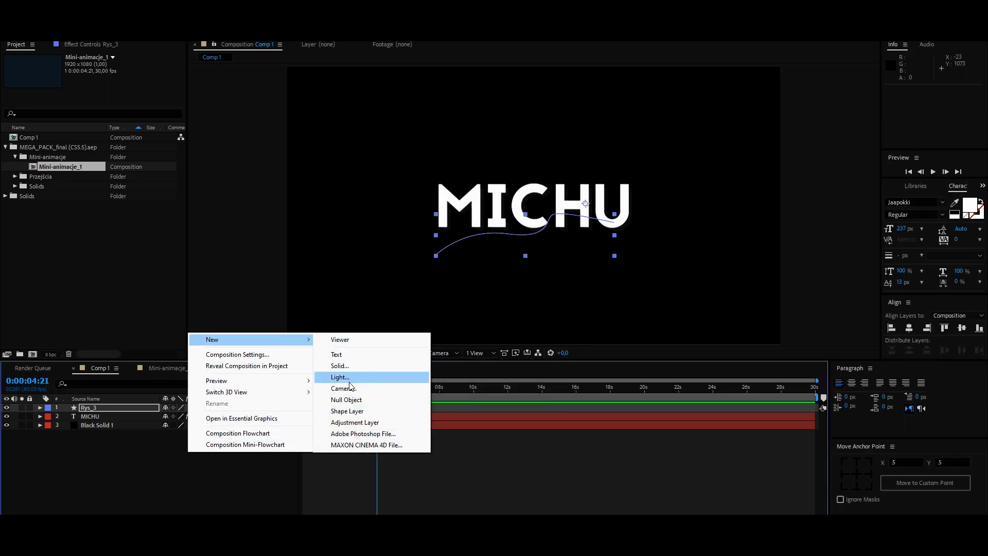
click(339, 365)
click(485, 336)
click(551, 348)
click(539, 262)
click(633, 263)
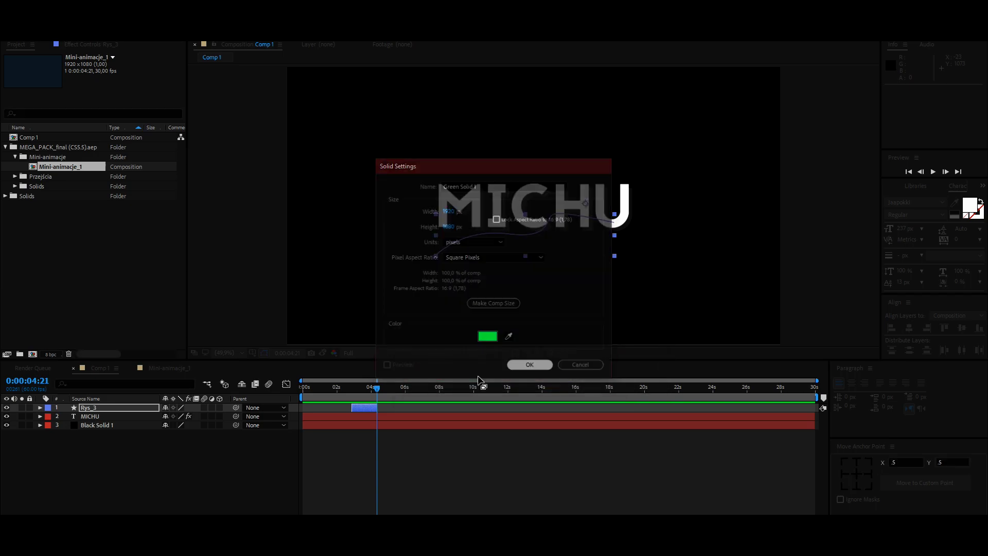
click(525, 364)
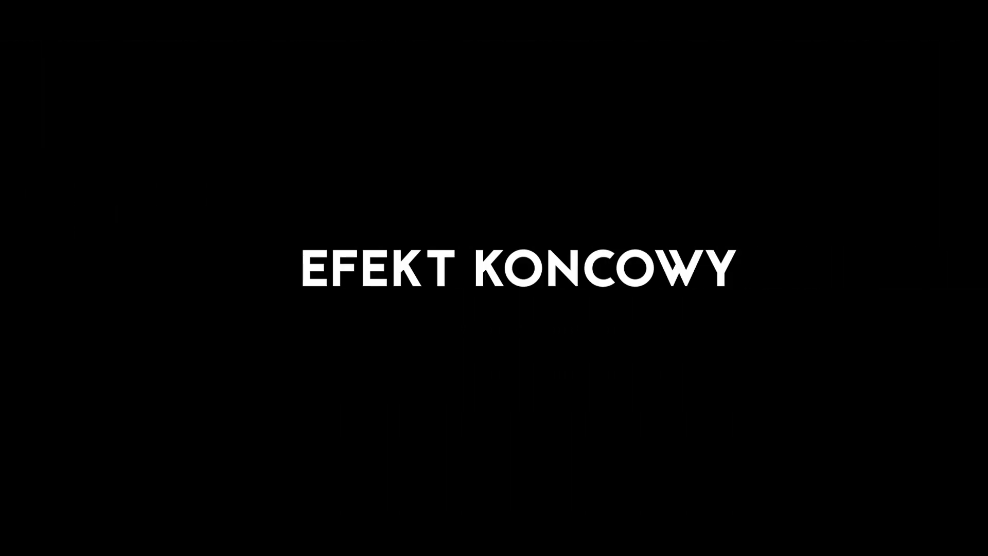